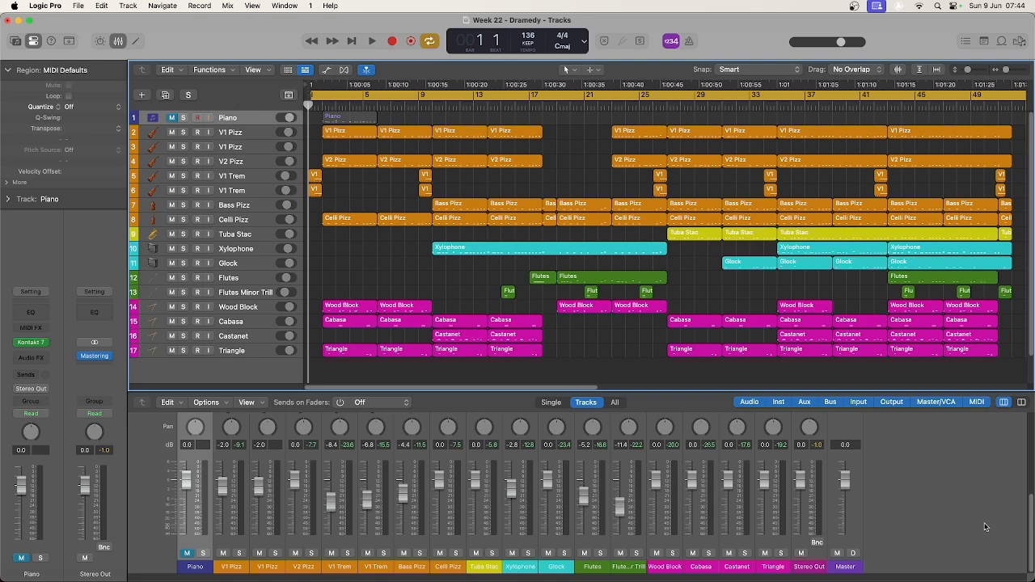
- Play the full arrangement from the start
key(space)
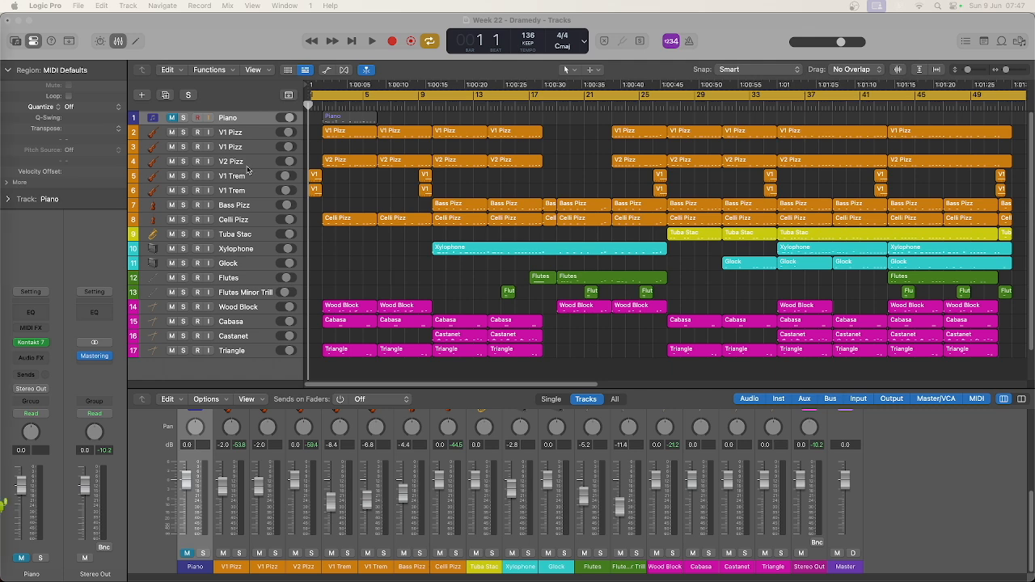
- Solo the Piano track, play it, view its region's notes in the Piano Roll, and clear the solo
click(184, 118)
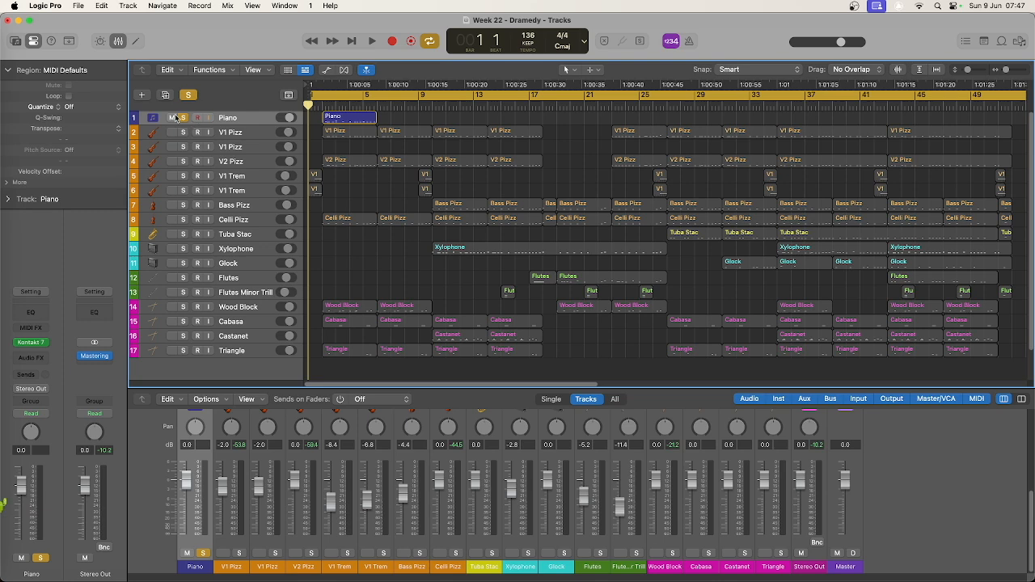
key(space)
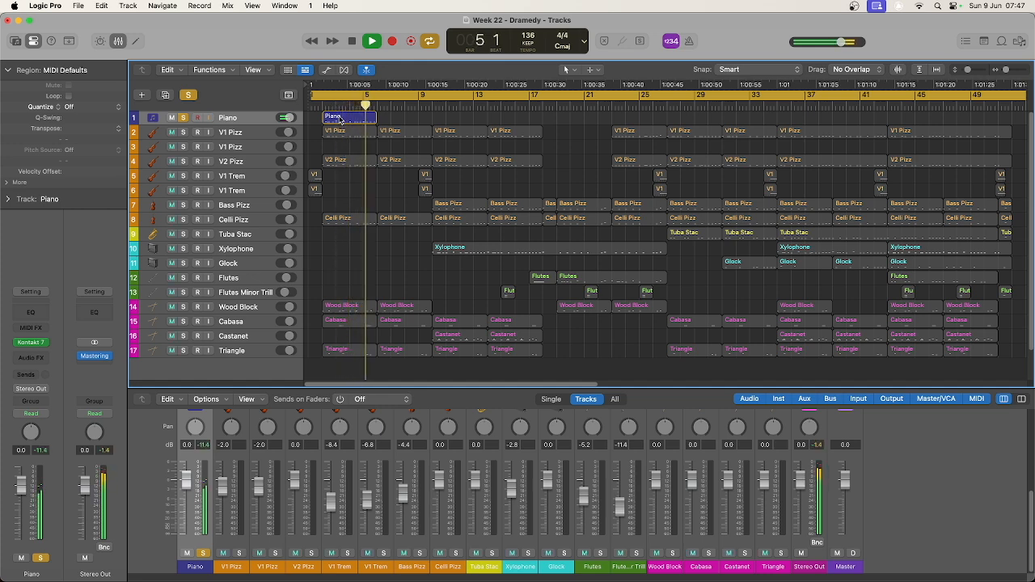
click(340, 119)
double_click(340, 119)
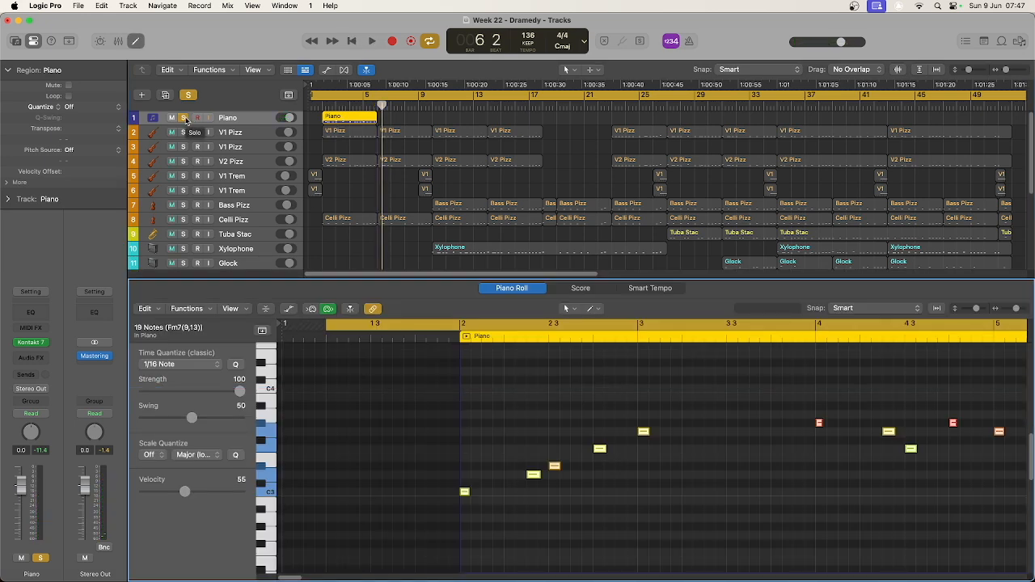
click(185, 119)
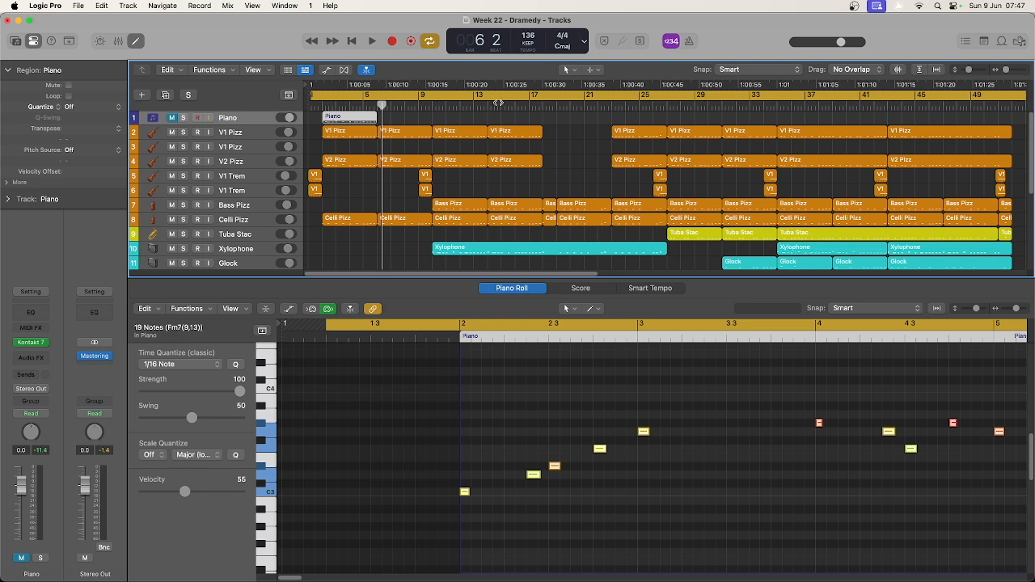
scroll(522, 202, down, 5)
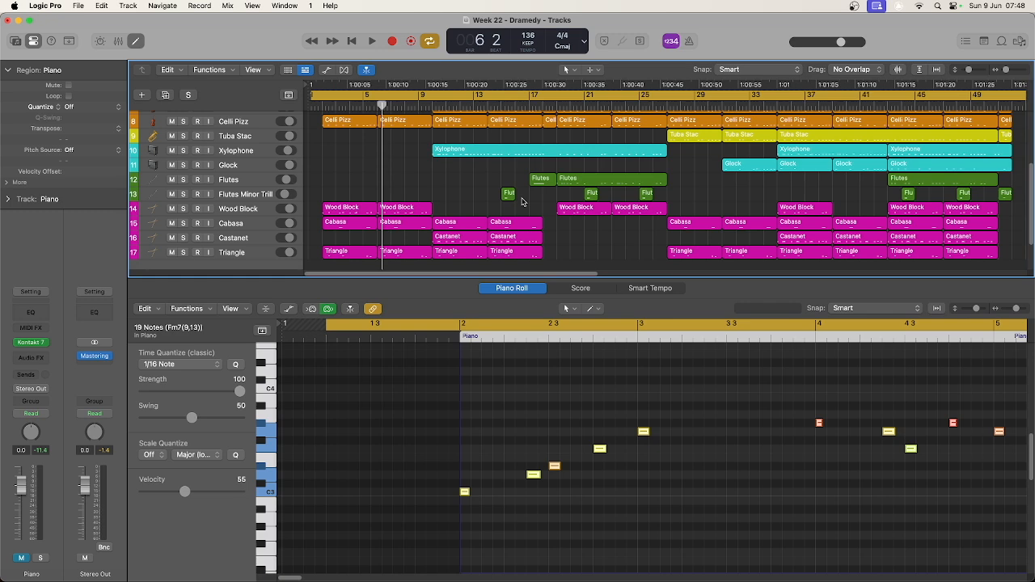
scroll(522, 202, up, 5)
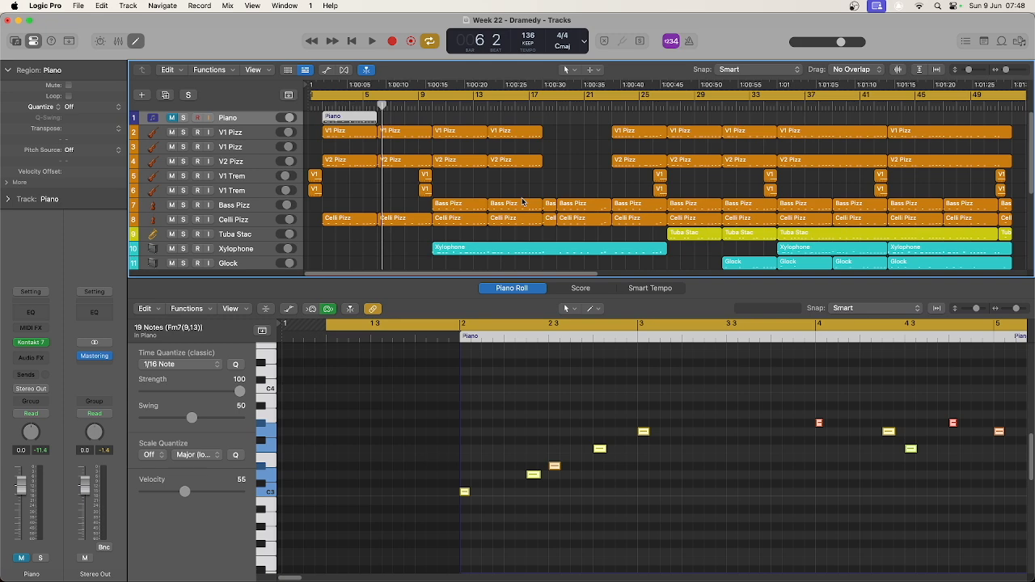
scroll(595, 248, down, 5)
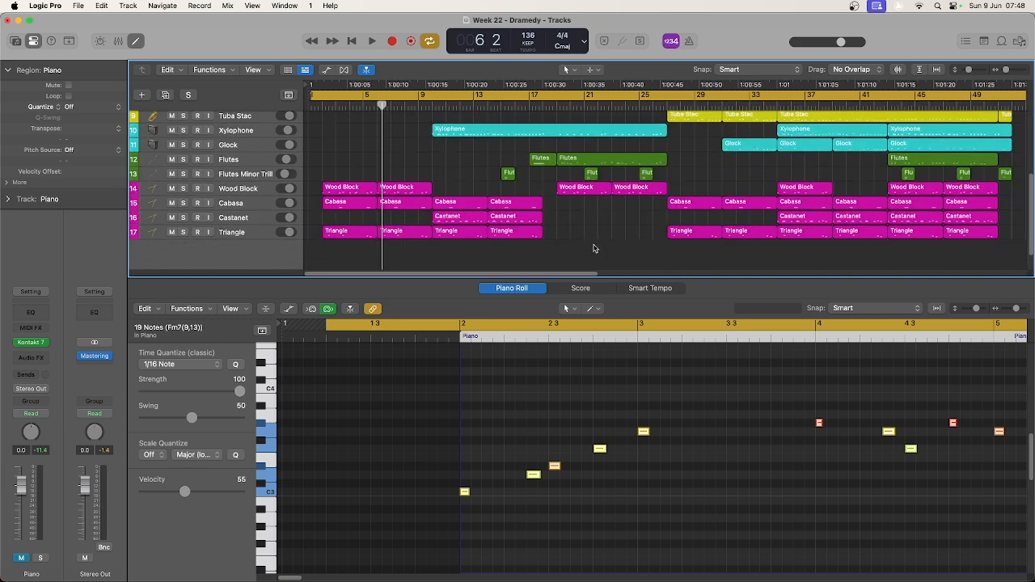
scroll(503, 241, up, 5)
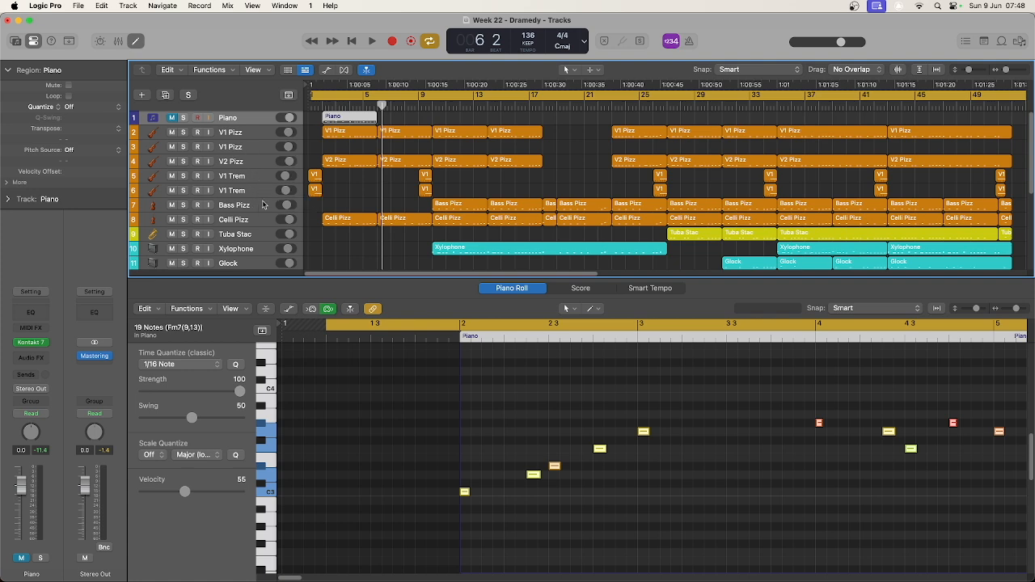
- Solo both V1 Trem tracks, play them from bar 1 with their first regions' notes shown in the Piano Roll, and clear the solo
click(183, 176)
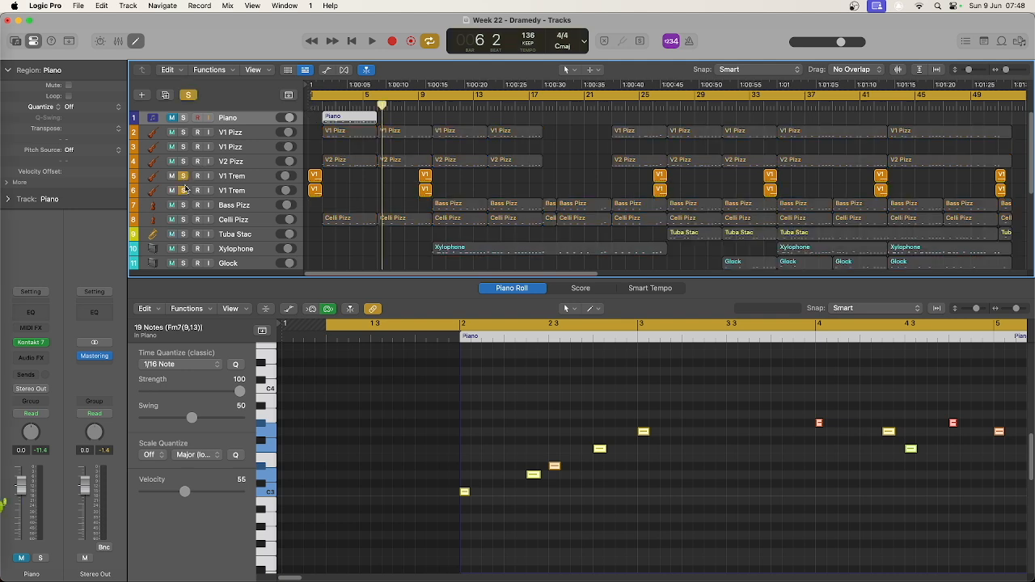
key(Return)
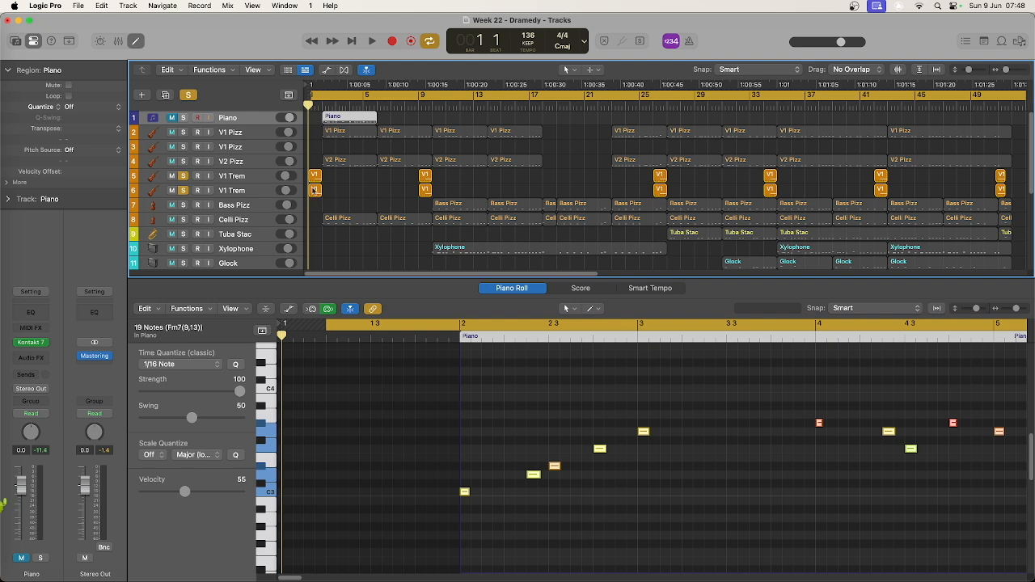
drag(329, 195, 316, 176)
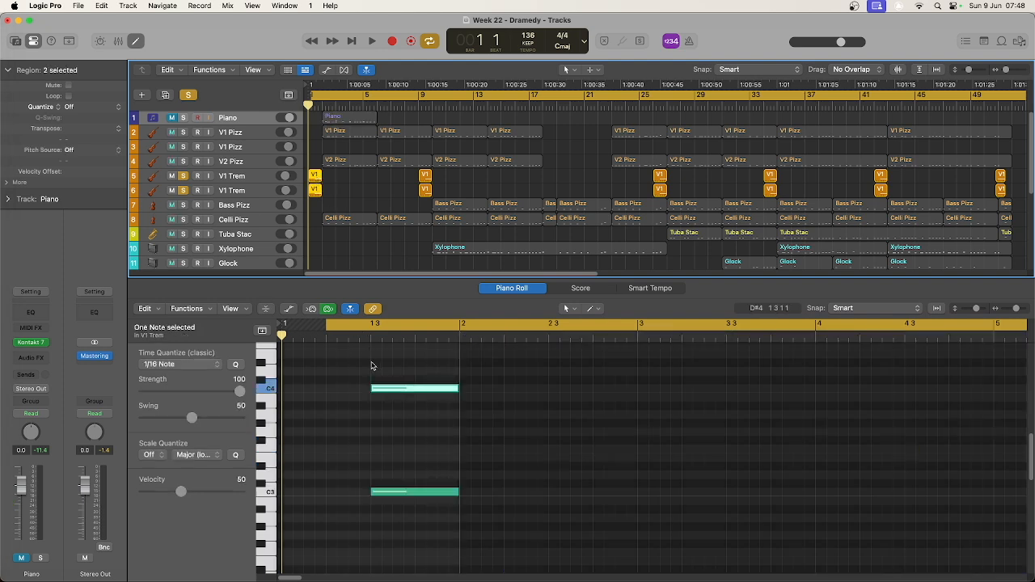
key(space)
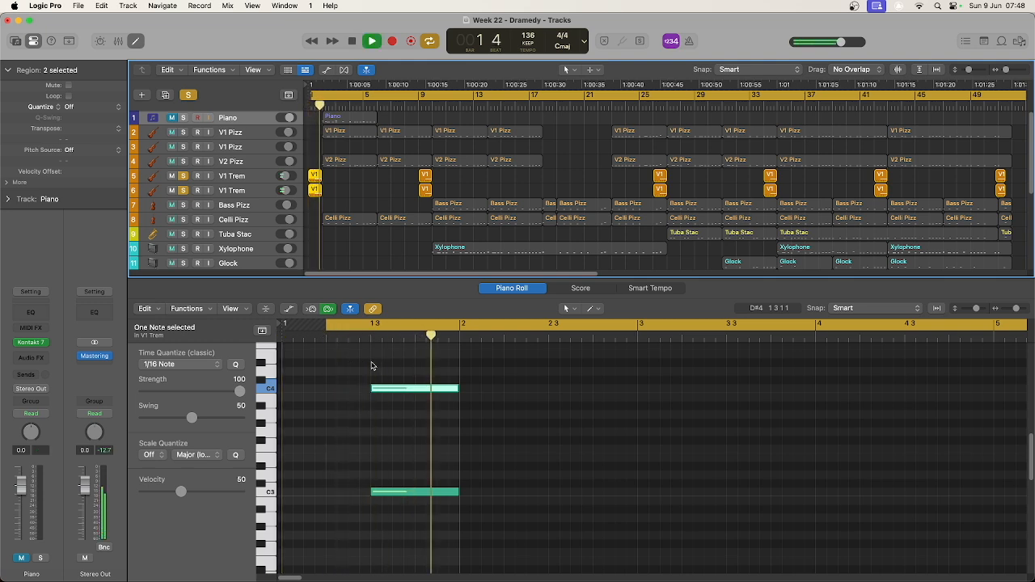
key(space)
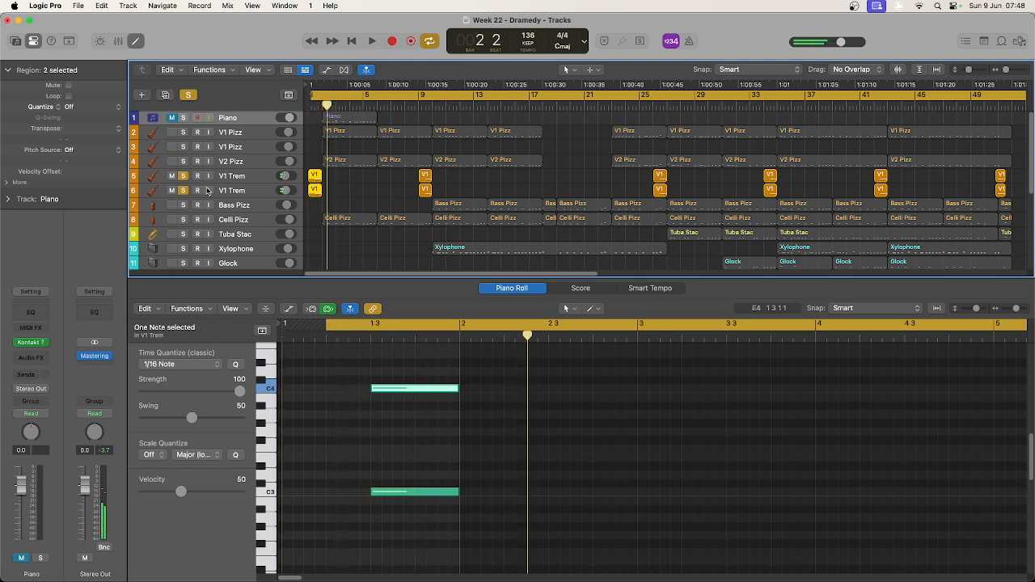
click(183, 177)
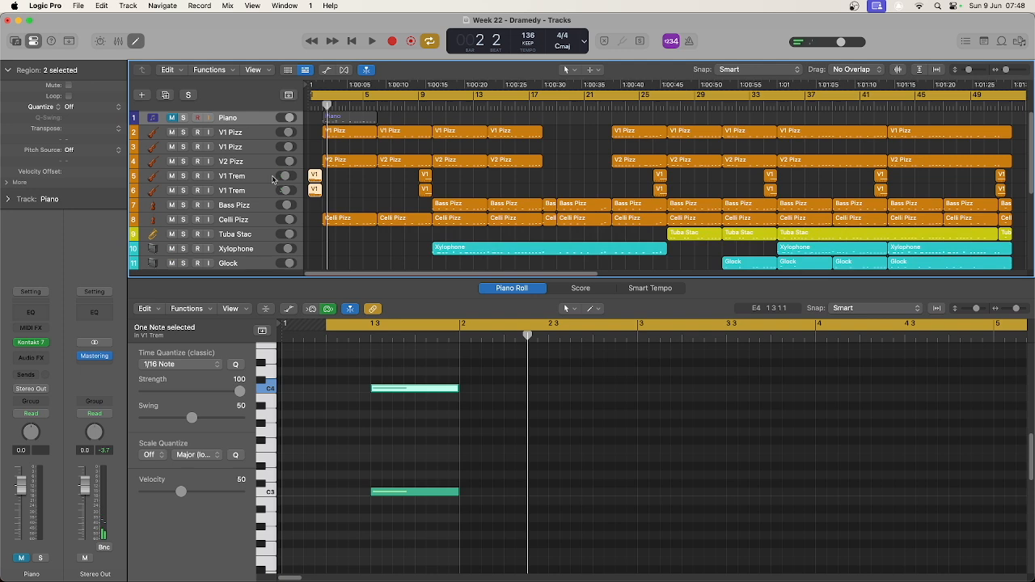
- Solo only the two V1 Pizz tracks and play them from bar 2 with the first V1 Pizz region's notes shown in the Piano Roll
key(space)
key(space)
drag(183, 133, 184, 196)
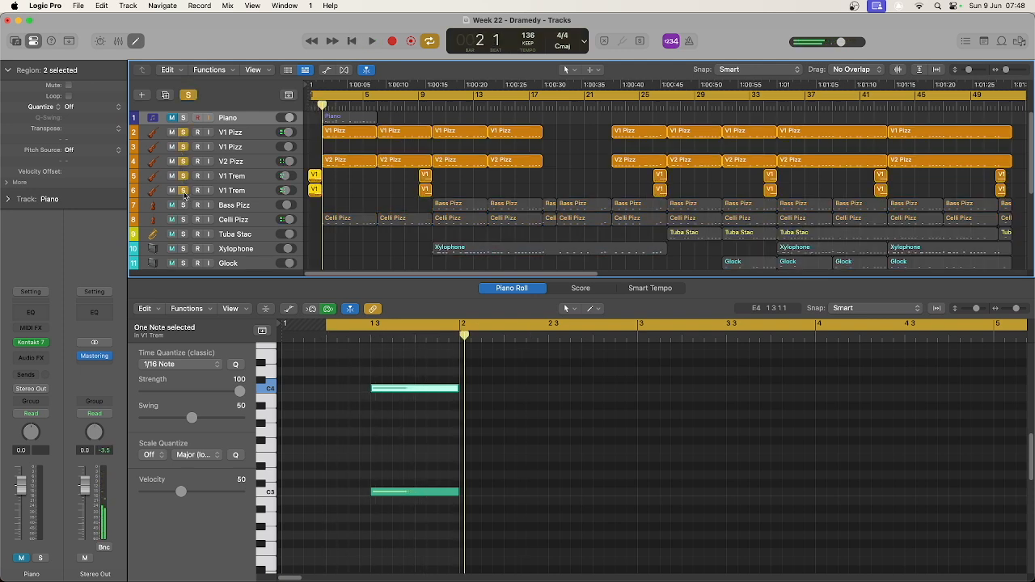
drag(184, 196, 187, 218)
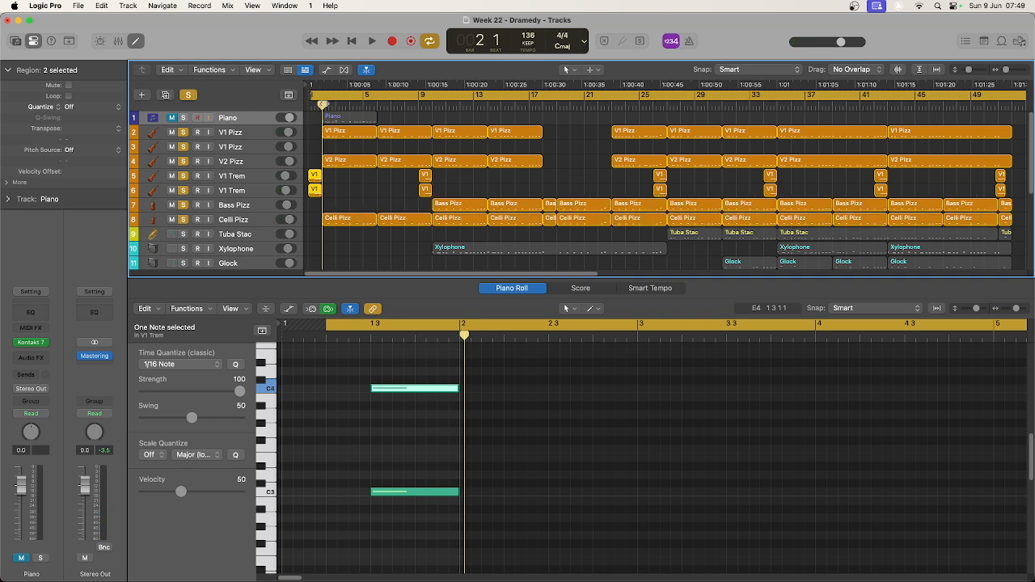
drag(183, 163, 187, 219)
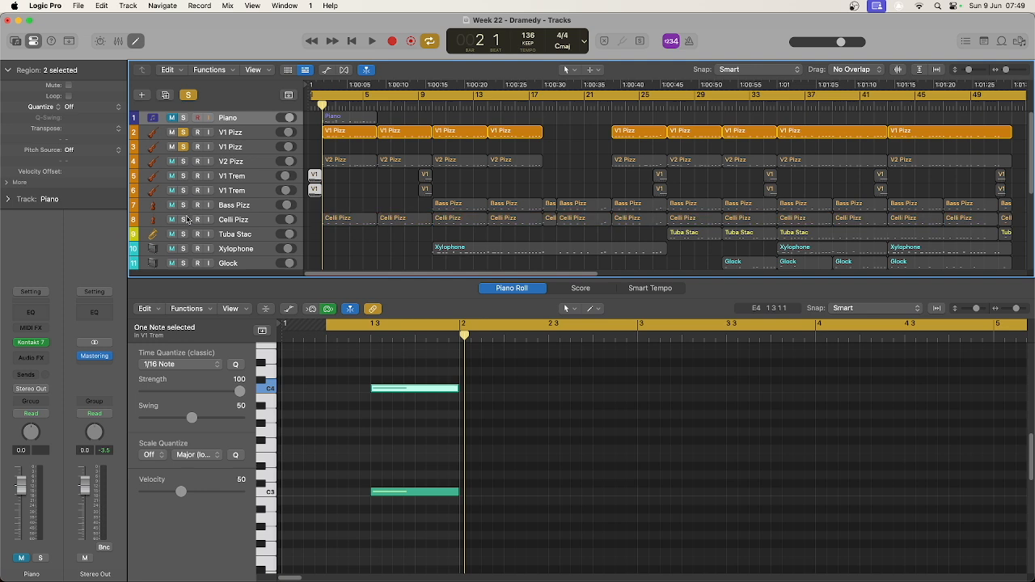
key(space)
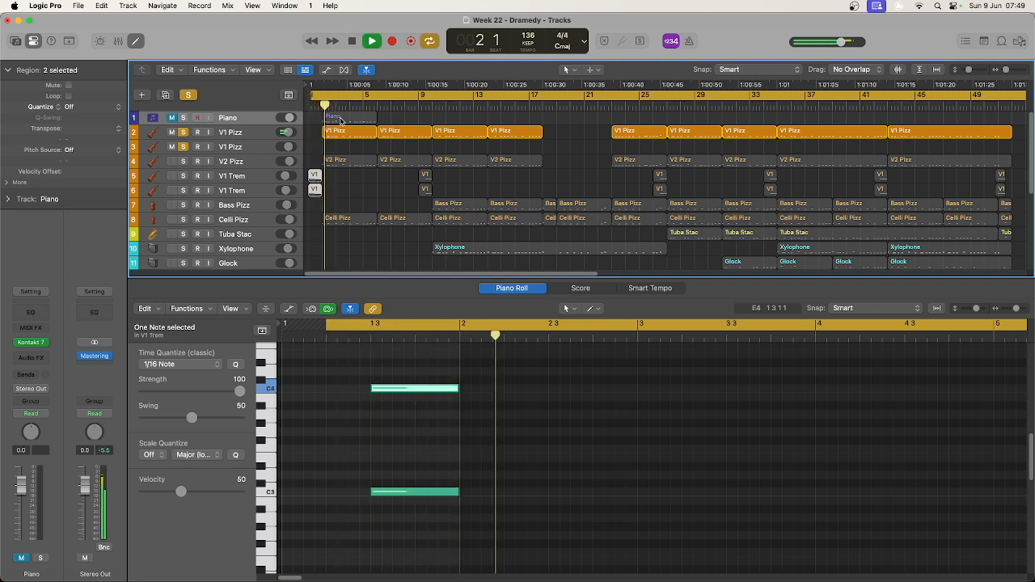
click(341, 131)
scroll(722, 404, up, 3)
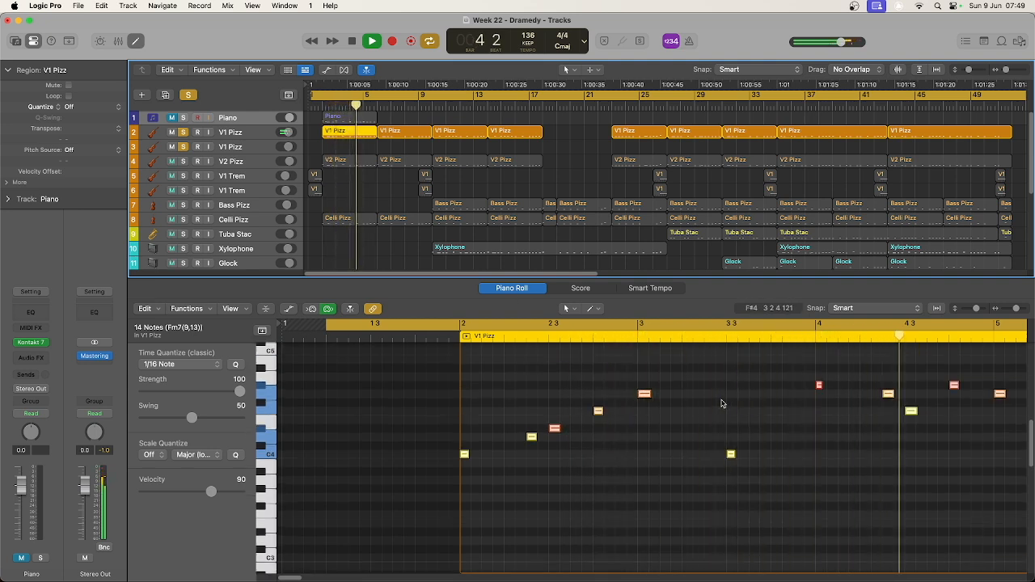
key(space)
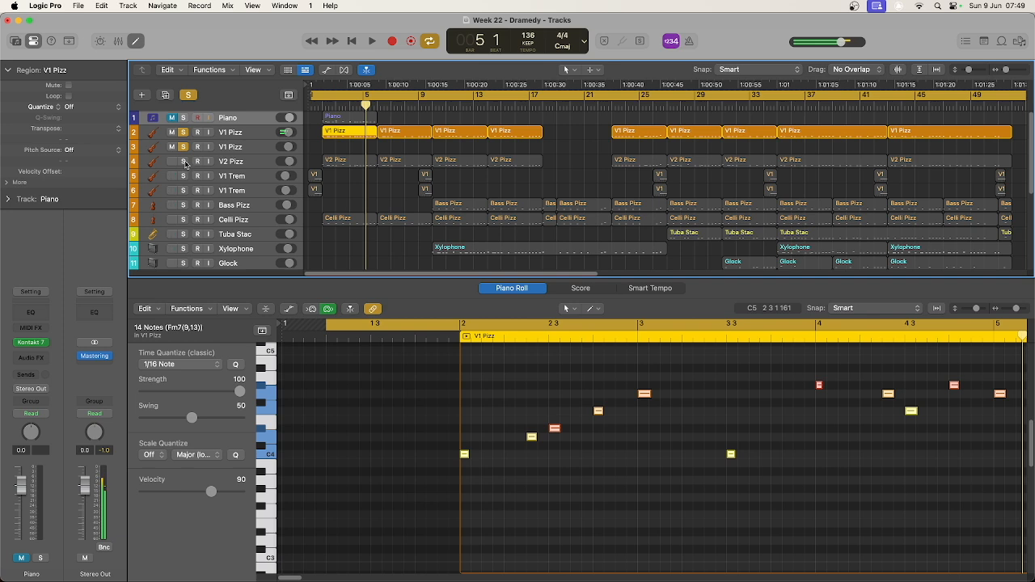
- Add the V2 Pizz track to the solo, turn off cycle mode, and play the pizzicato violins from about bar 2
click(184, 162)
click(320, 104)
click(321, 98)
key(space)
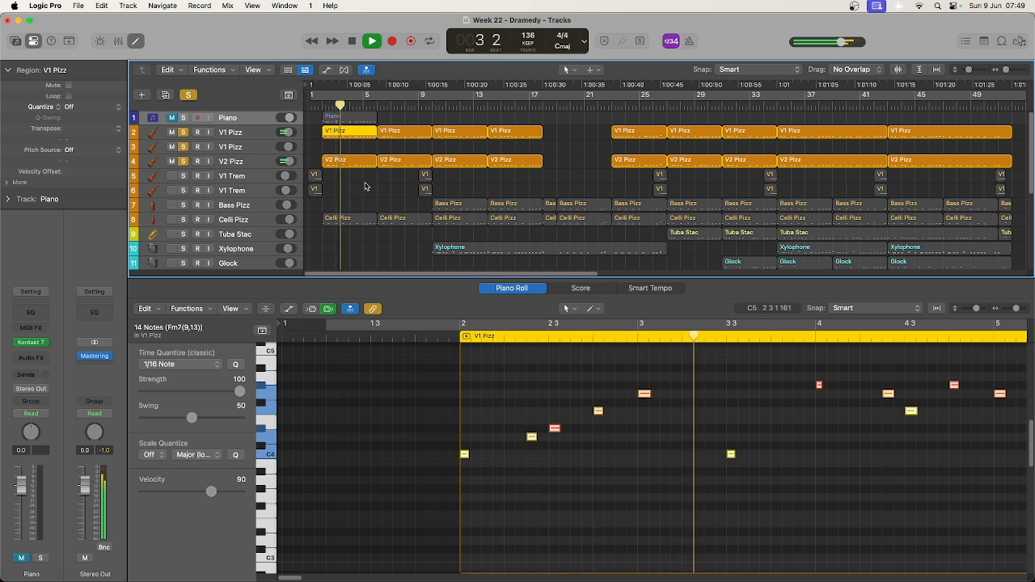
key(space)
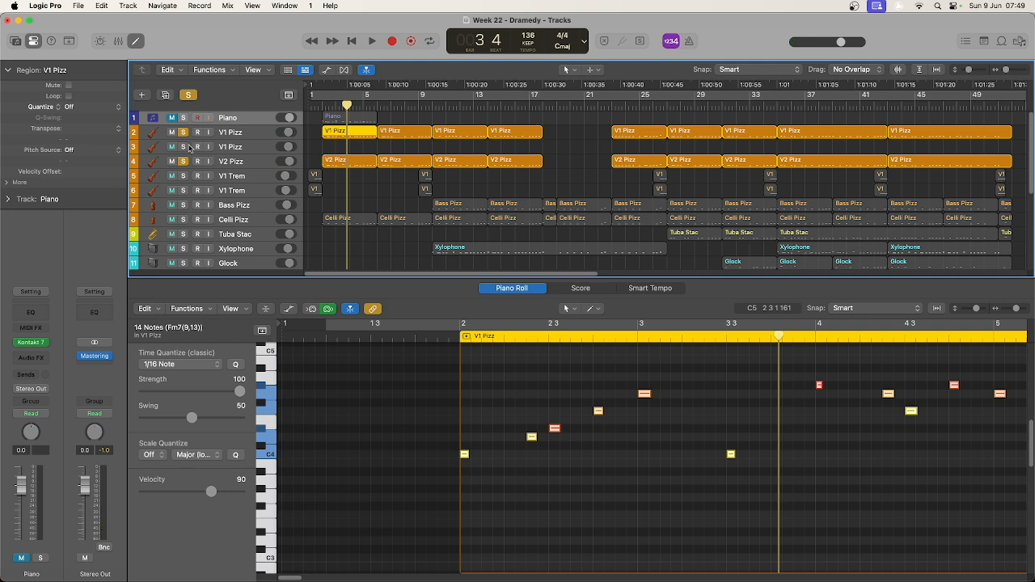
- Select the empty second V1 Pizz track and clear the remaining solos on the V1 Pizz and V2 Pizz tracks
click(255, 152)
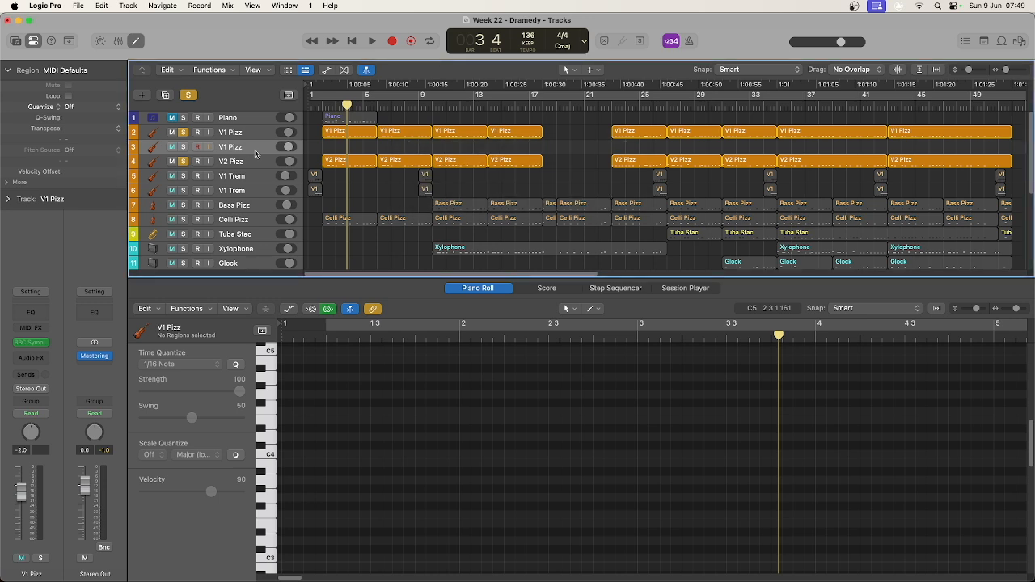
click(182, 134)
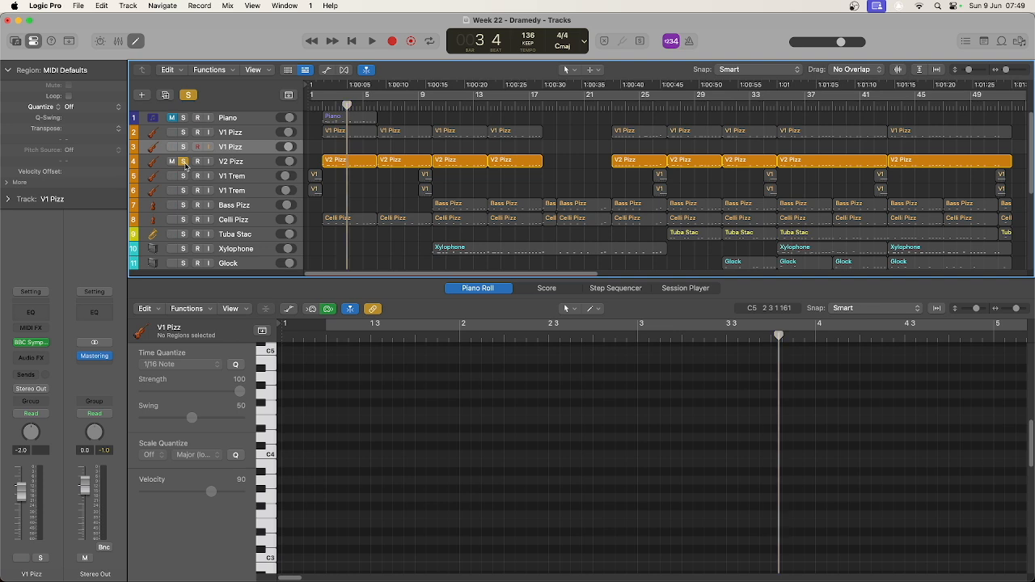
click(185, 164)
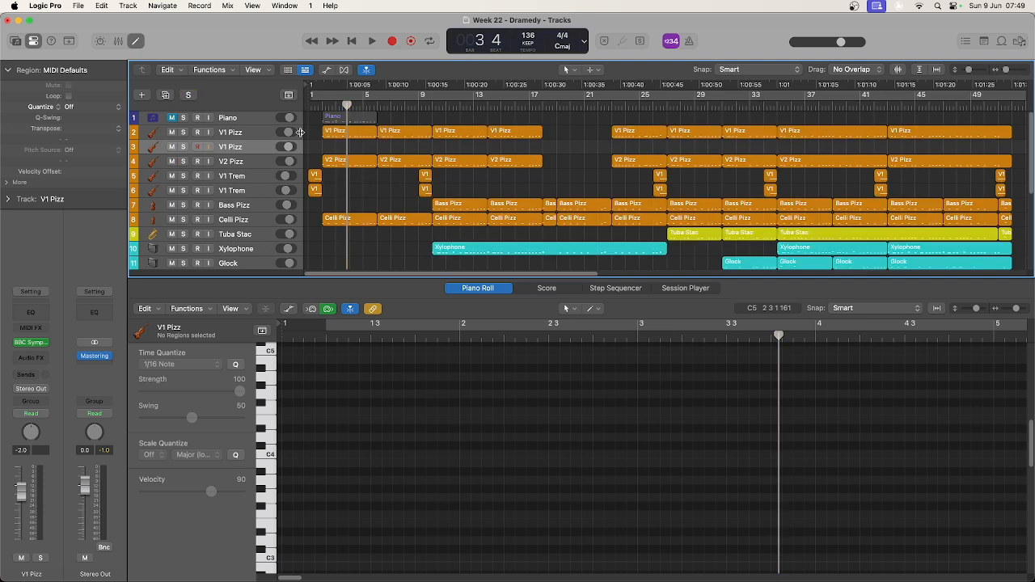
- Play the full opening from bar 1 beat 3, and solo and play the Celli Pizz and Bass Pizz tracks with the cello notes shown
click(315, 107)
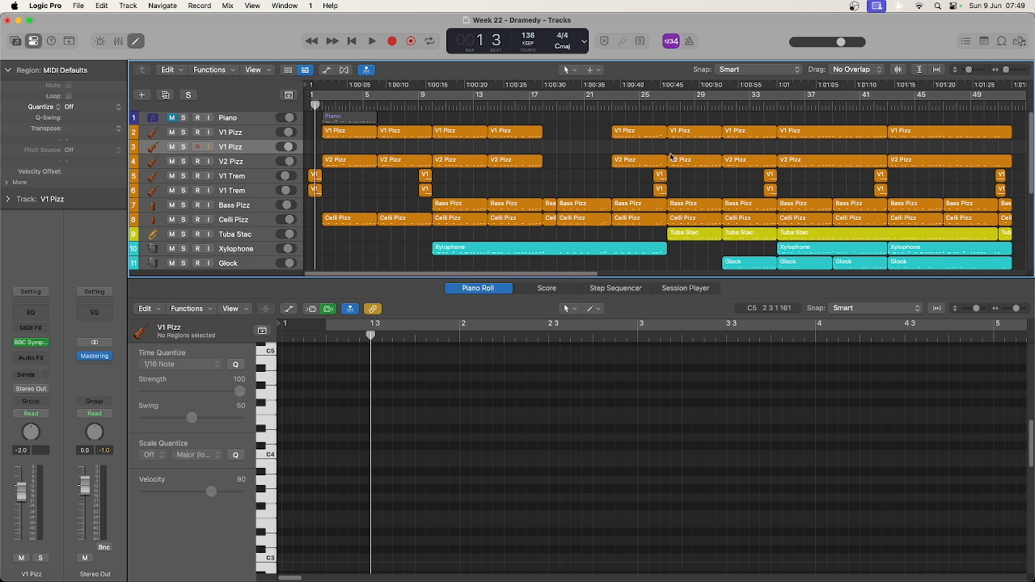
key(space)
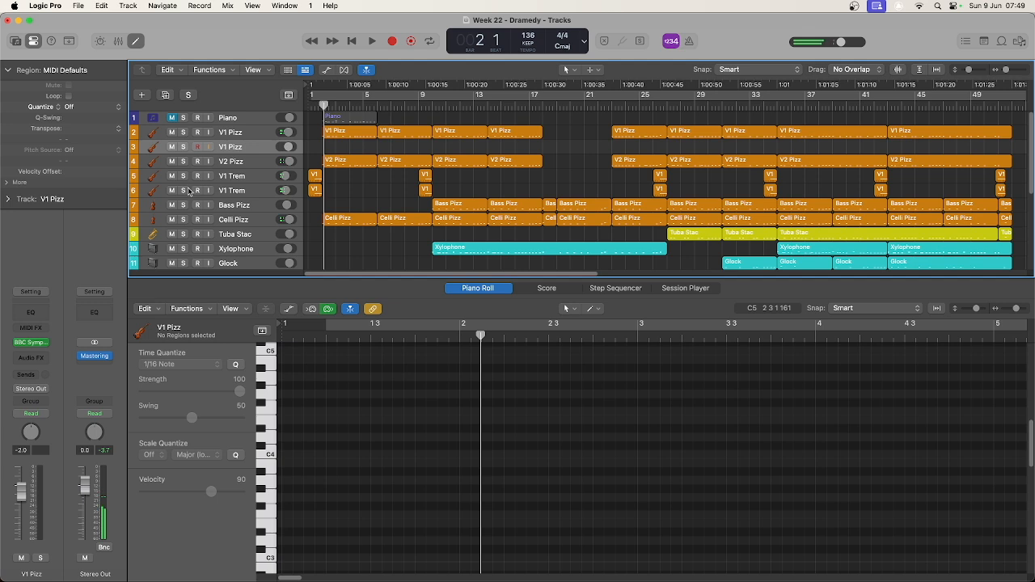
click(233, 225)
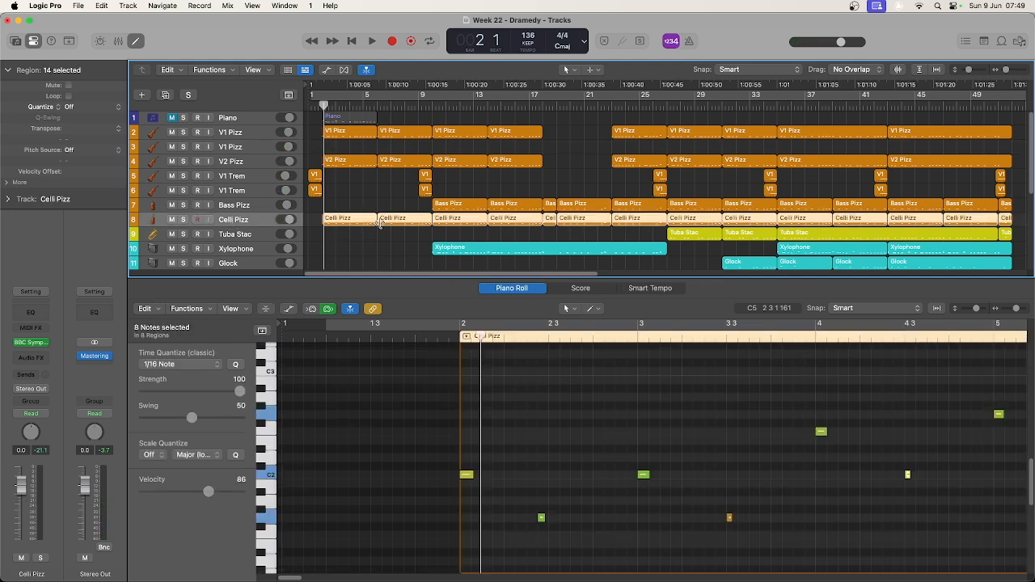
click(183, 220)
click(183, 206)
key(space)
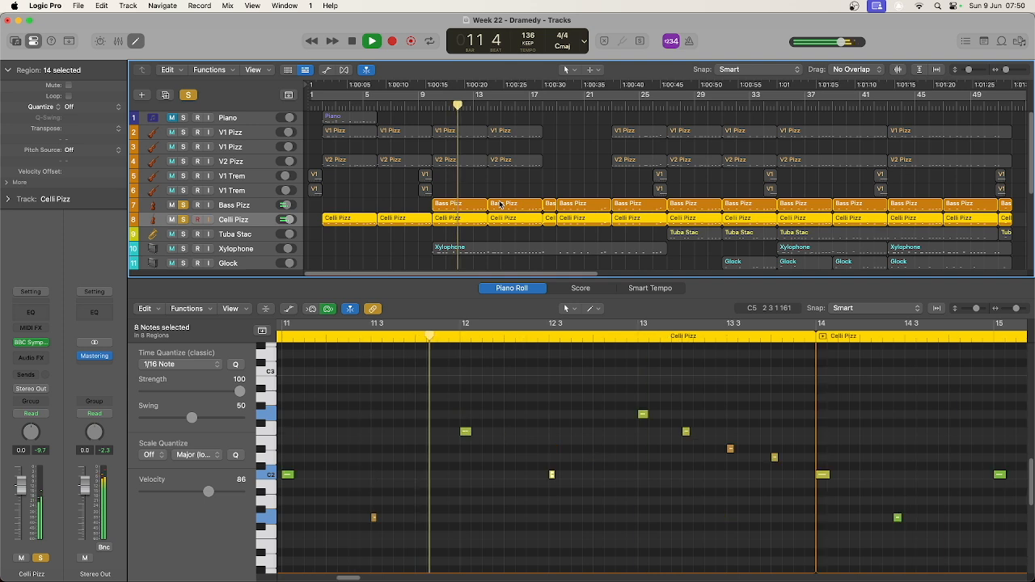
key(space)
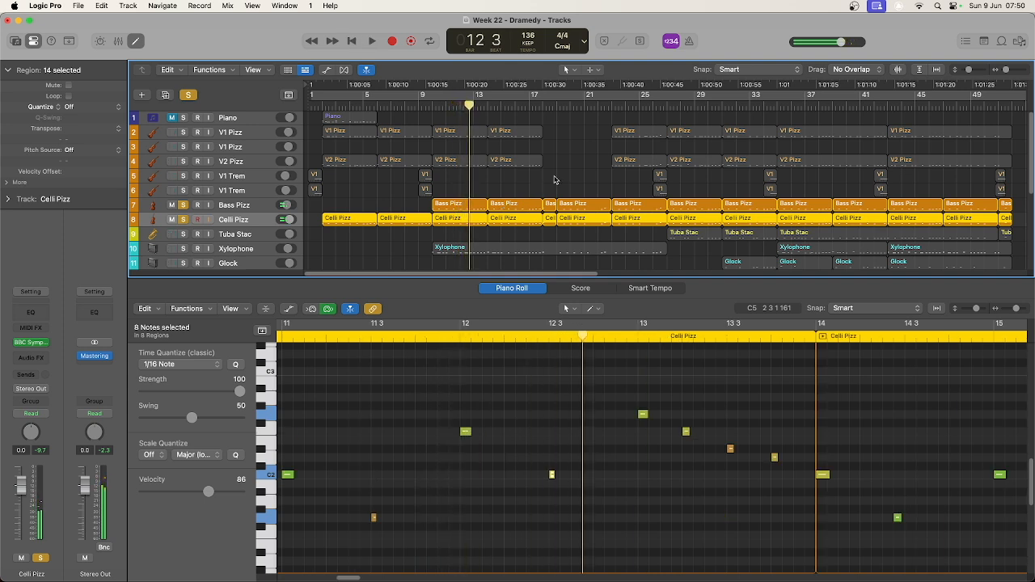
- Play the soloed Bass Pizz and Celli Pizz parts from about bar 18 and again from about bar 27
click(544, 107)
key(space)
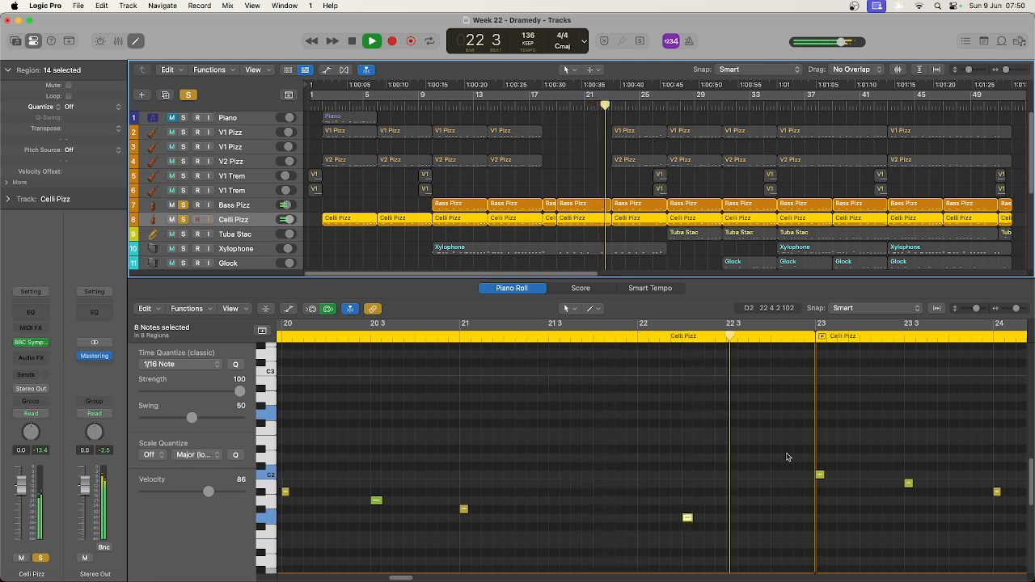
key(space)
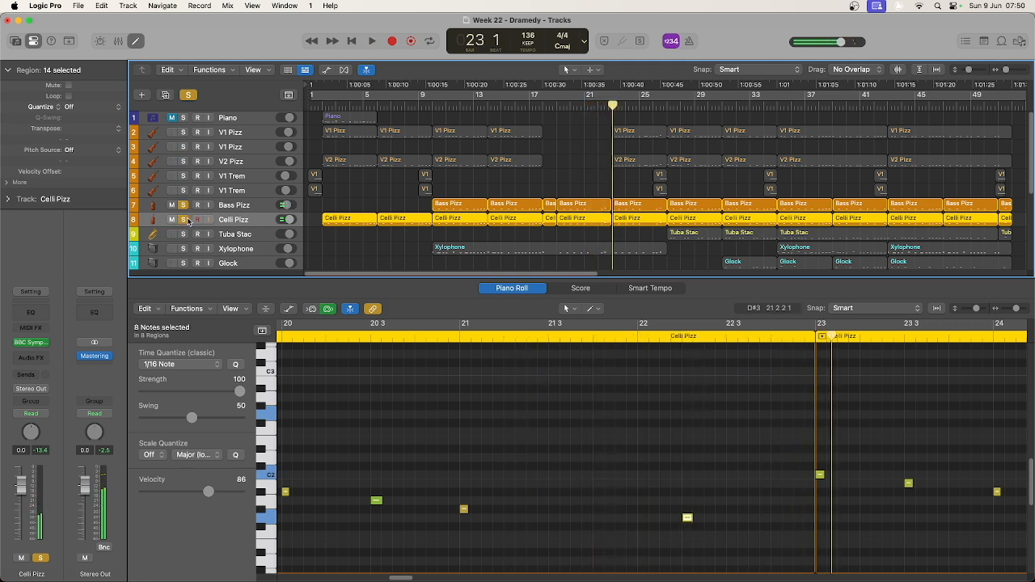
double_click(664, 103)
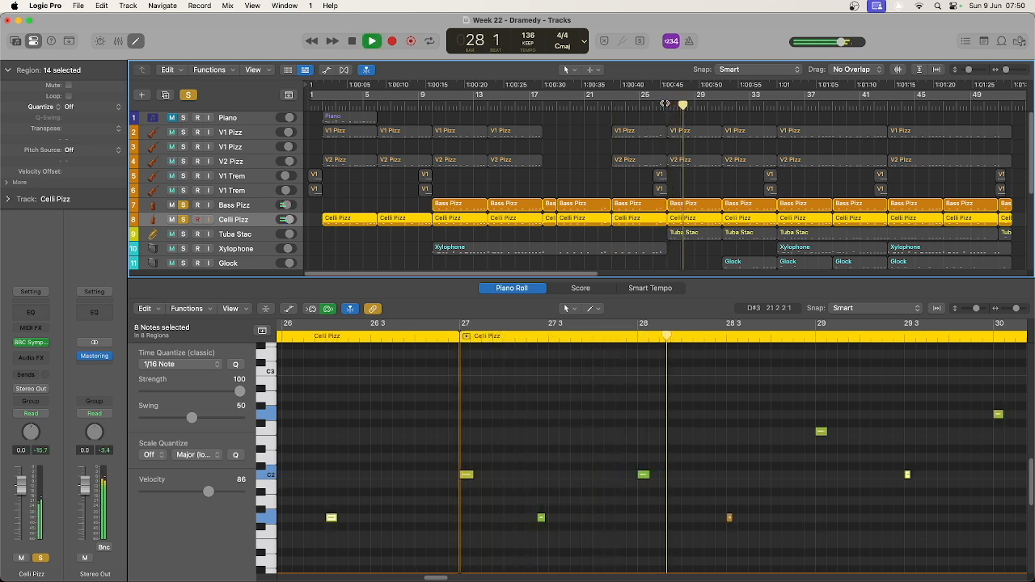
key(space)
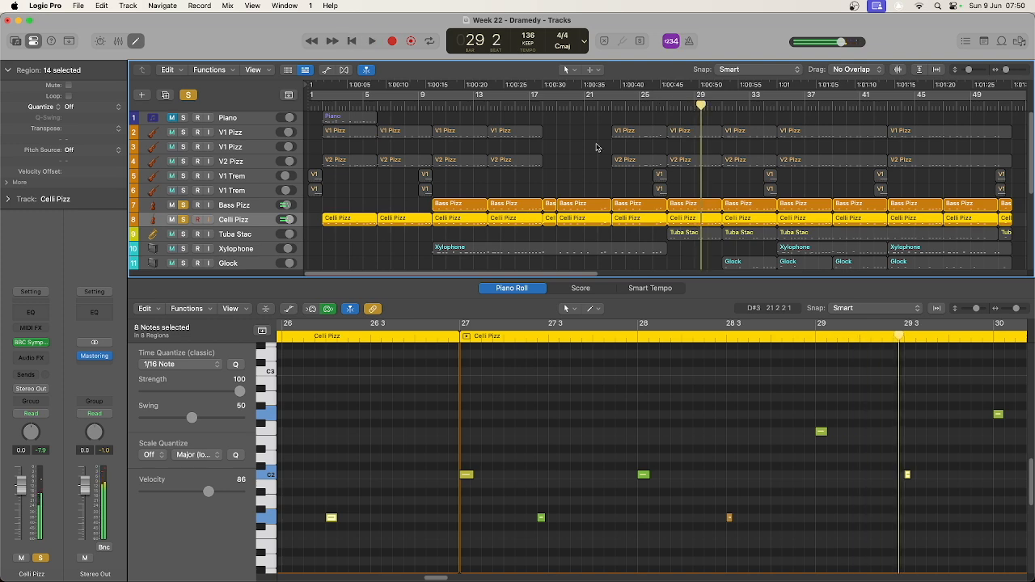
- Clear the solos on the Bass Pizz and Celli Pizz tracks
click(184, 206)
click(184, 219)
scroll(193, 208, down, 2)
scroll(195, 204, up, 2)
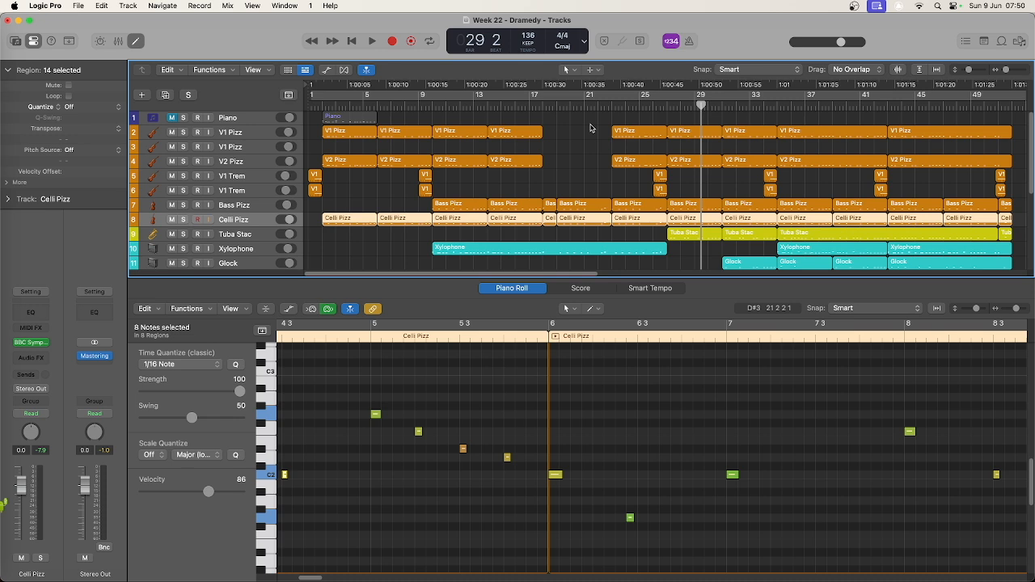
- Solo the V1 Pizz and V2 Pizz tracks and play their parts from bar 23
click(610, 108)
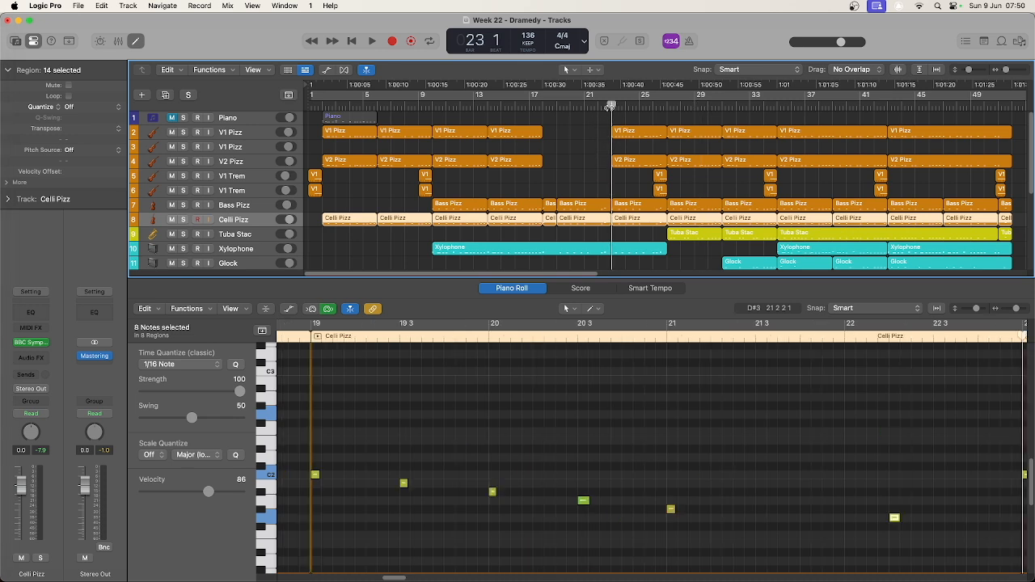
click(171, 133)
click(170, 133)
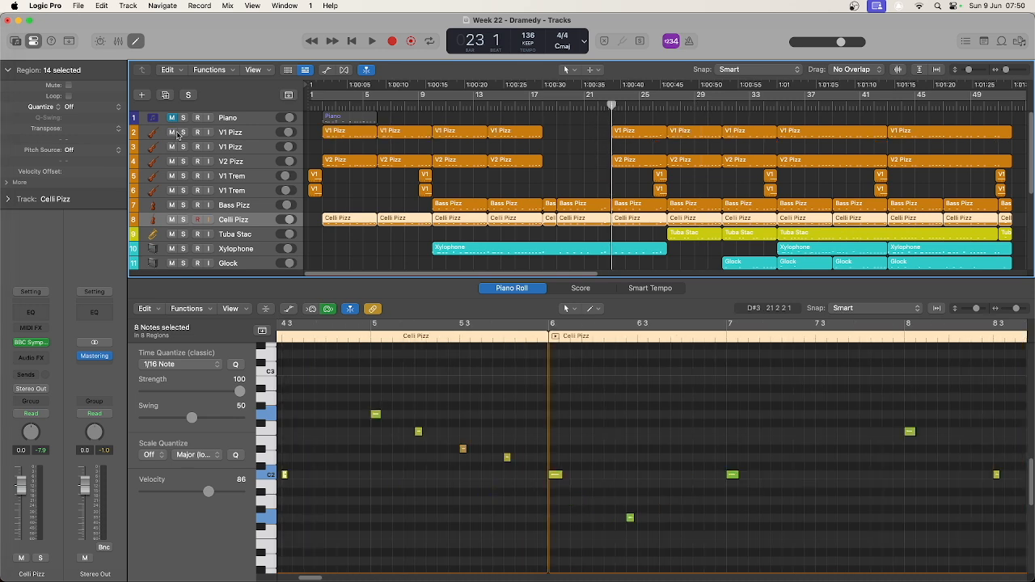
click(183, 134)
click(183, 161)
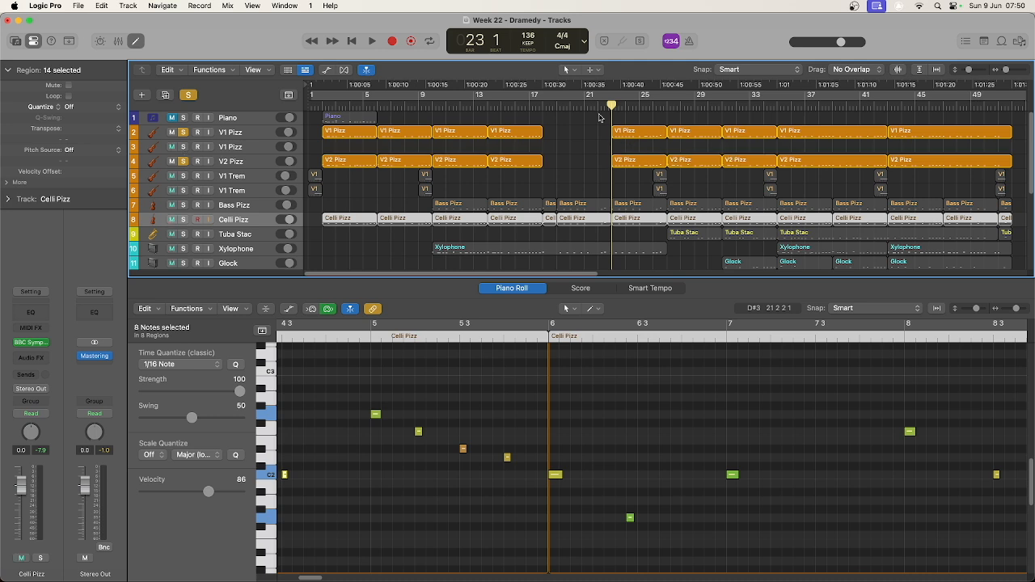
key(space)
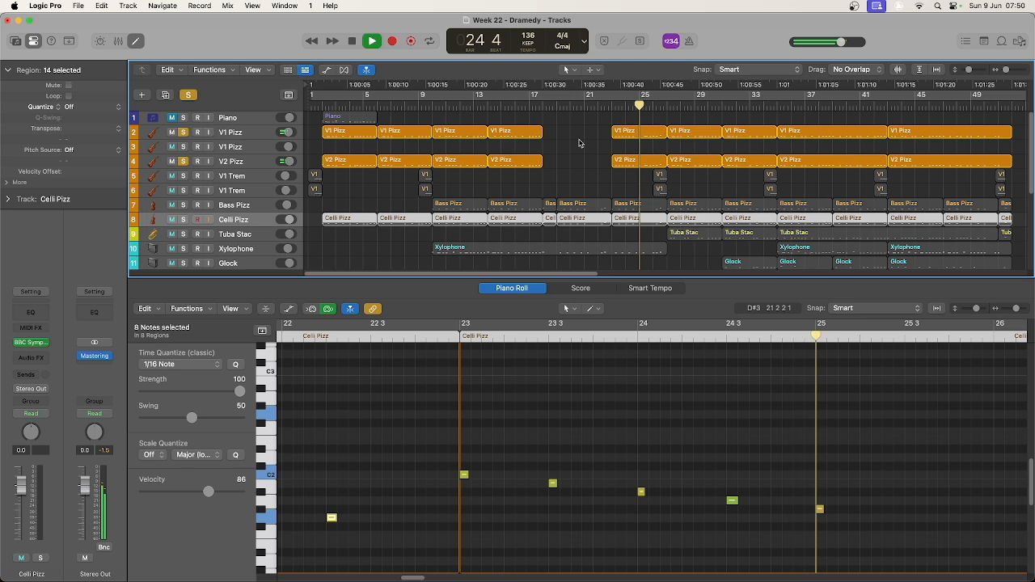
key(space)
- Play the soloed V1 Pizz and V2 Pizz parts from bar 27 and again from bar 35
click(669, 102)
key(space)
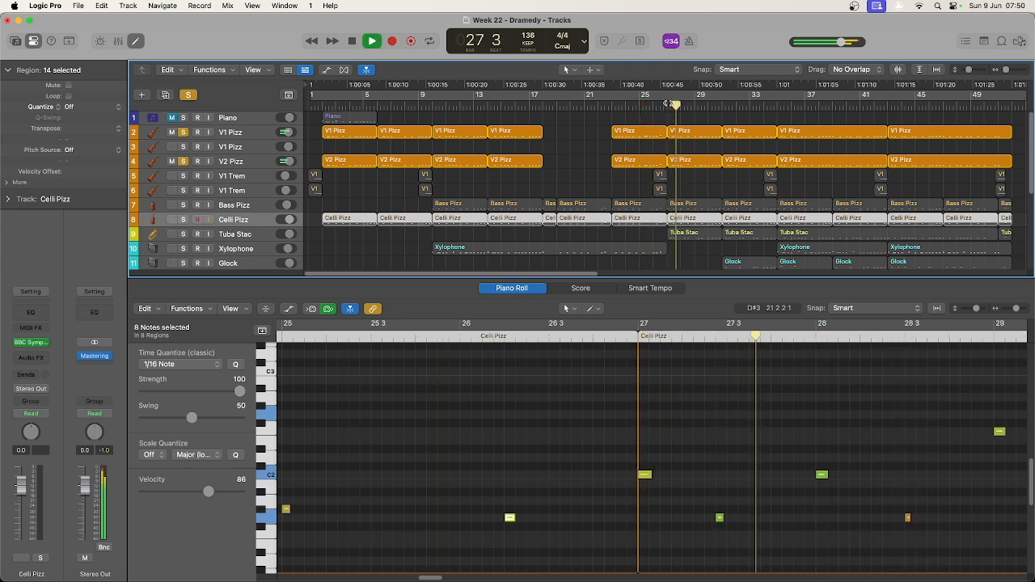
key(space)
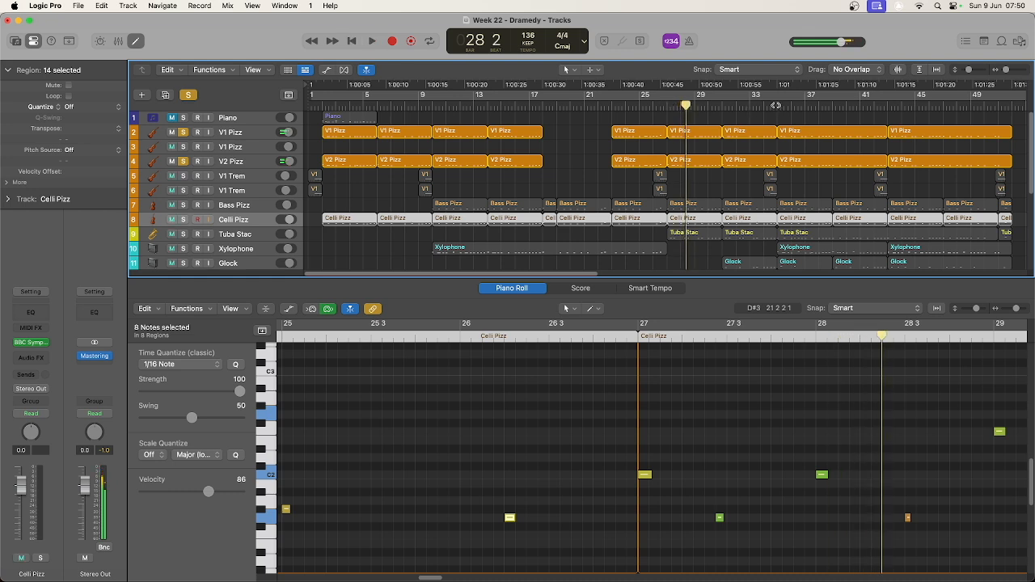
click(775, 105)
key(space)
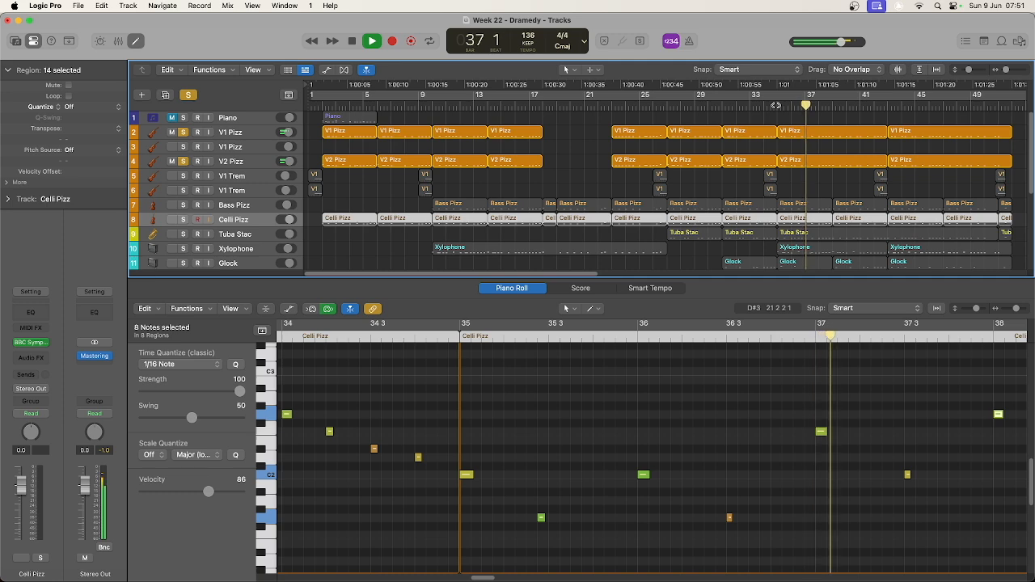
scroll(793, 168, down, 5)
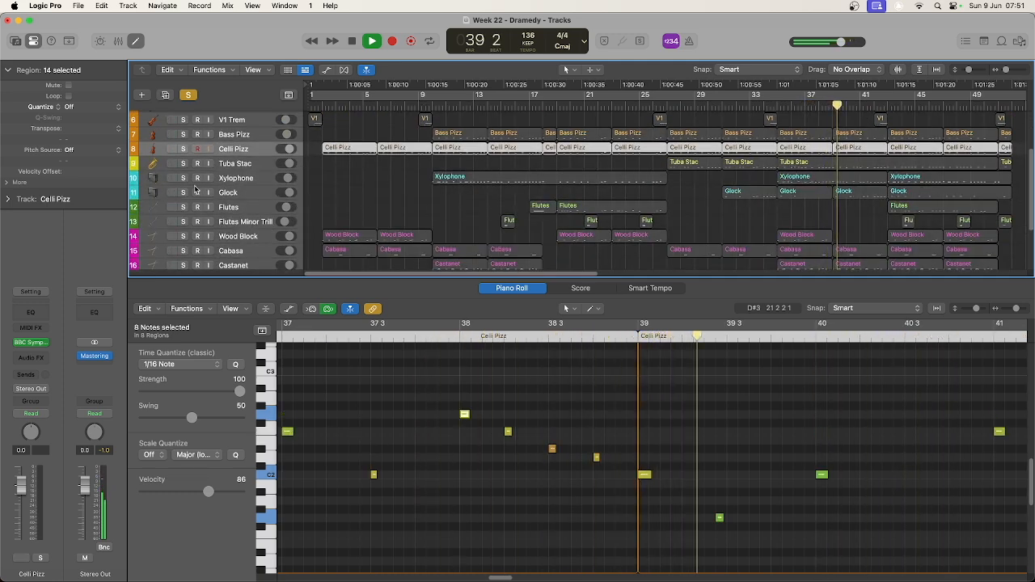
scroll(324, 162, up, 5)
key(space)
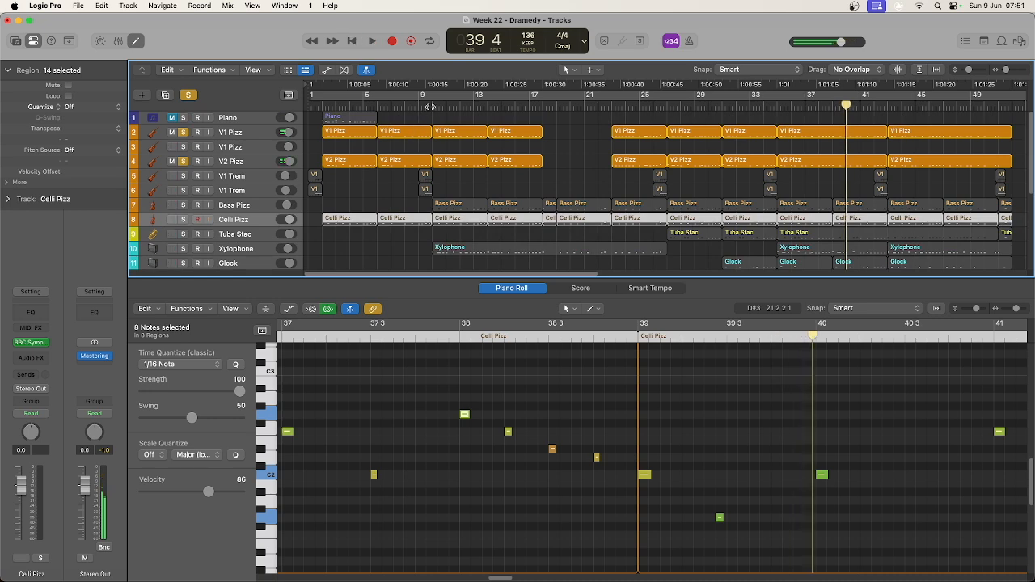
- Move the playhead to bar 10 and clear the solos on the V1 Pizz and V2 Pizz tracks
click(428, 106)
click(183, 162)
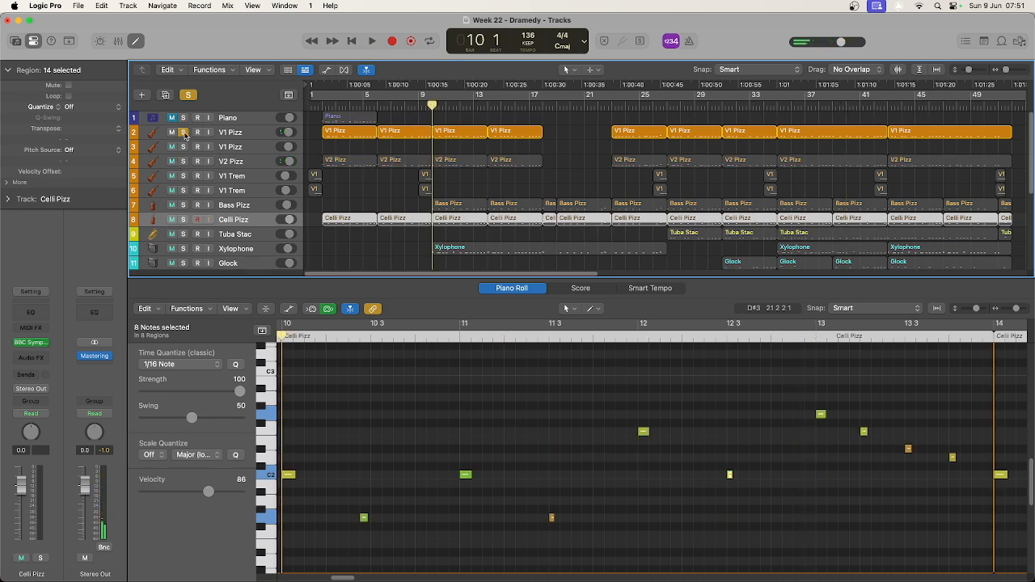
click(184, 133)
scroll(218, 209, down, 2)
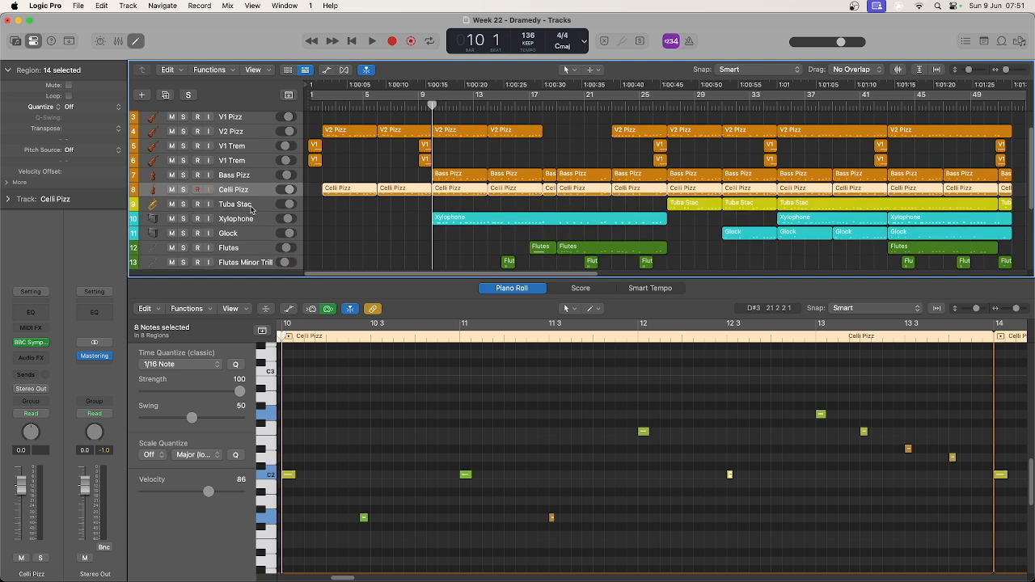
- Show the Tuba Stac notes, solo the track and play the tuba part from bar 27
click(242, 204)
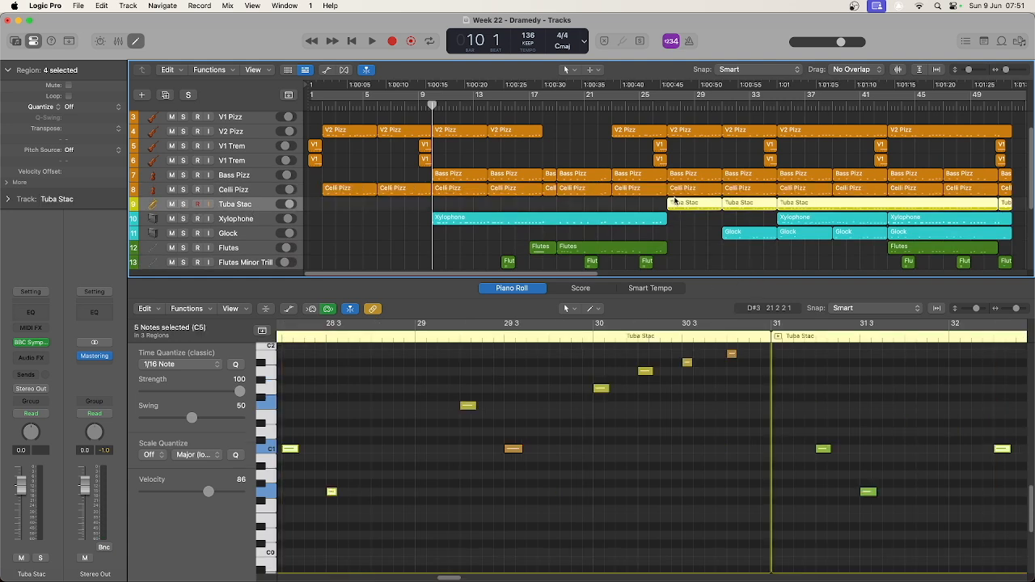
click(183, 204)
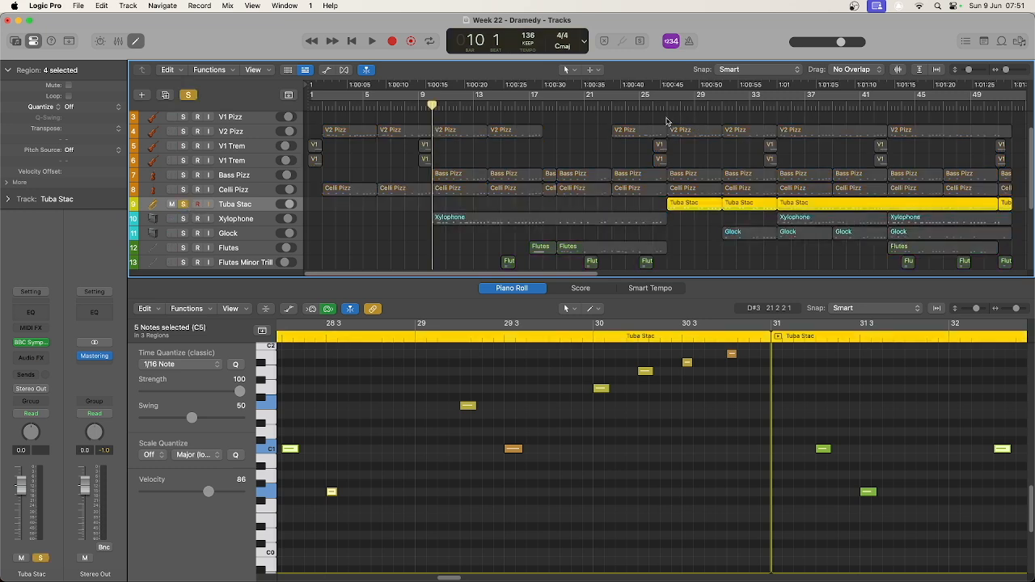
click(665, 106)
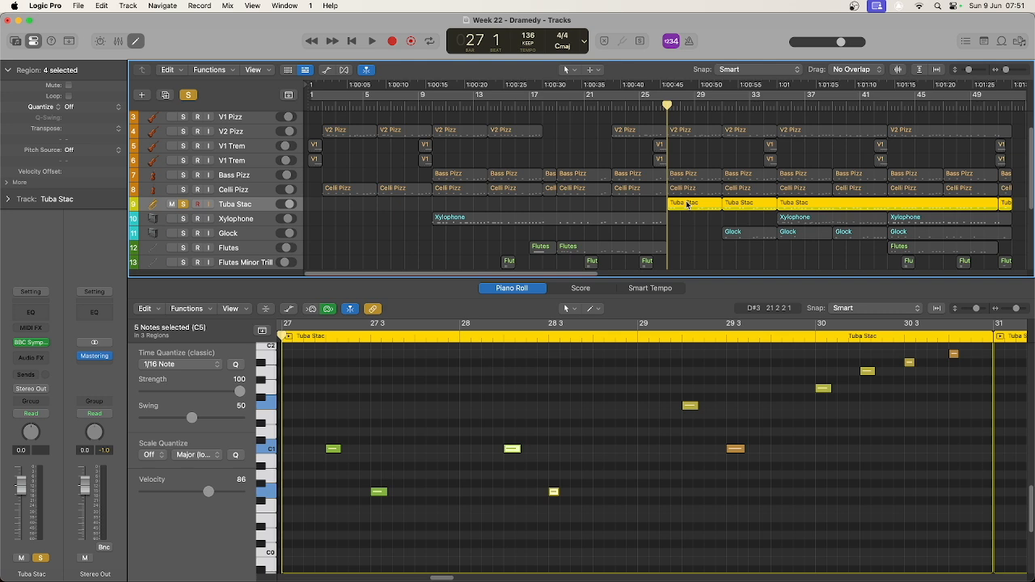
key(space)
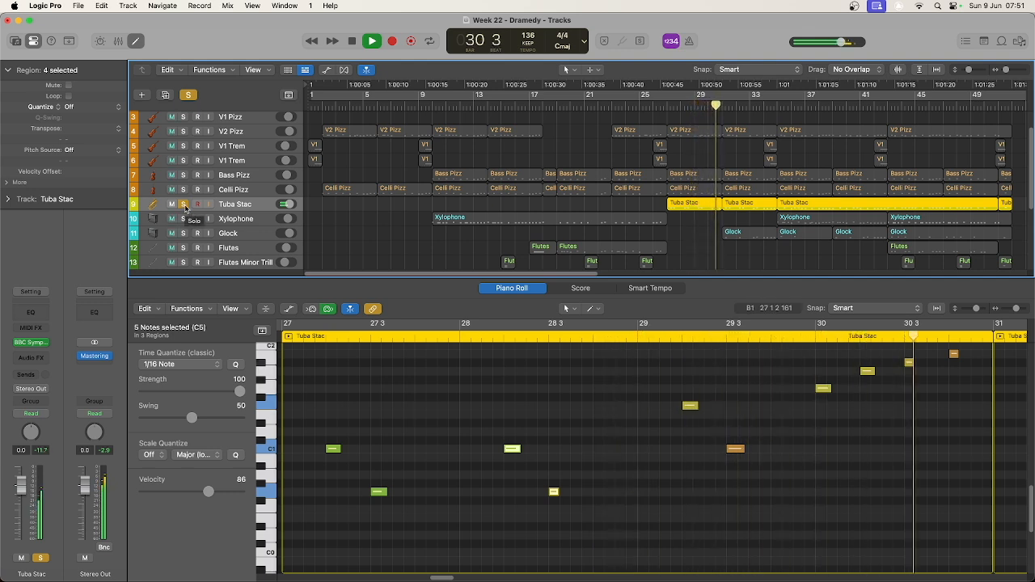
key(space)
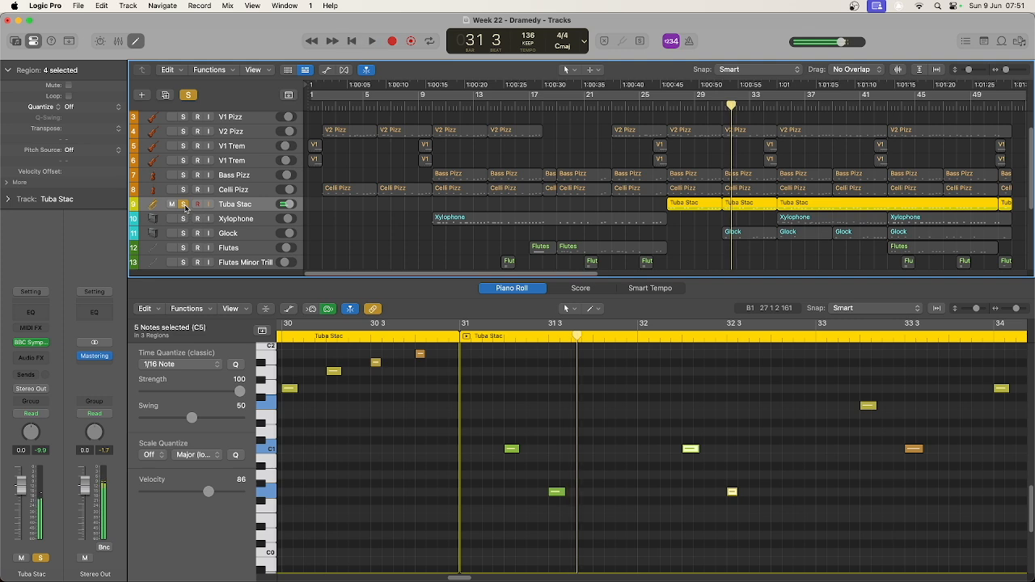
- Clear the Tuba Stac solo and play the tuba section with the full arrangement
click(184, 205)
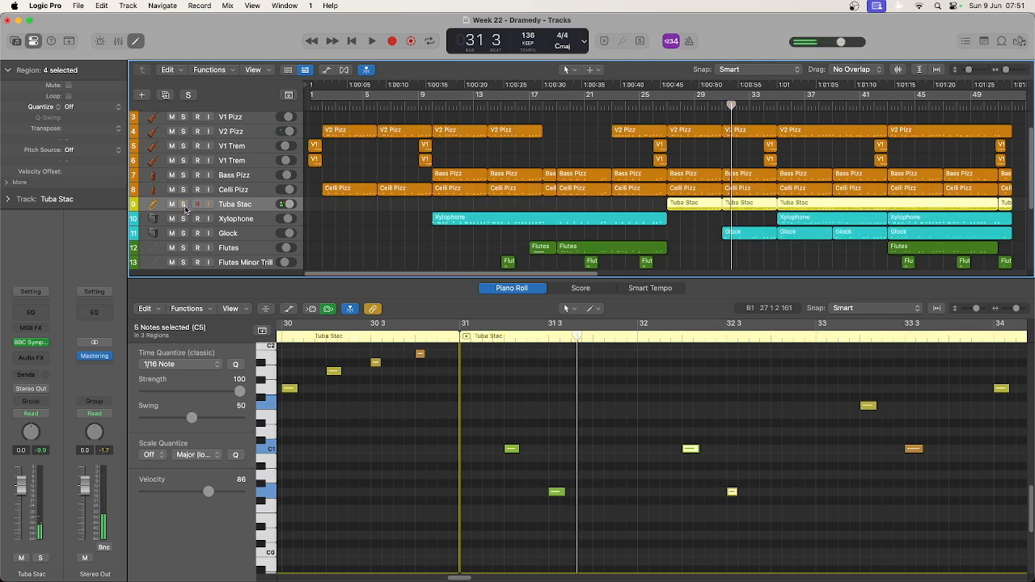
key(space)
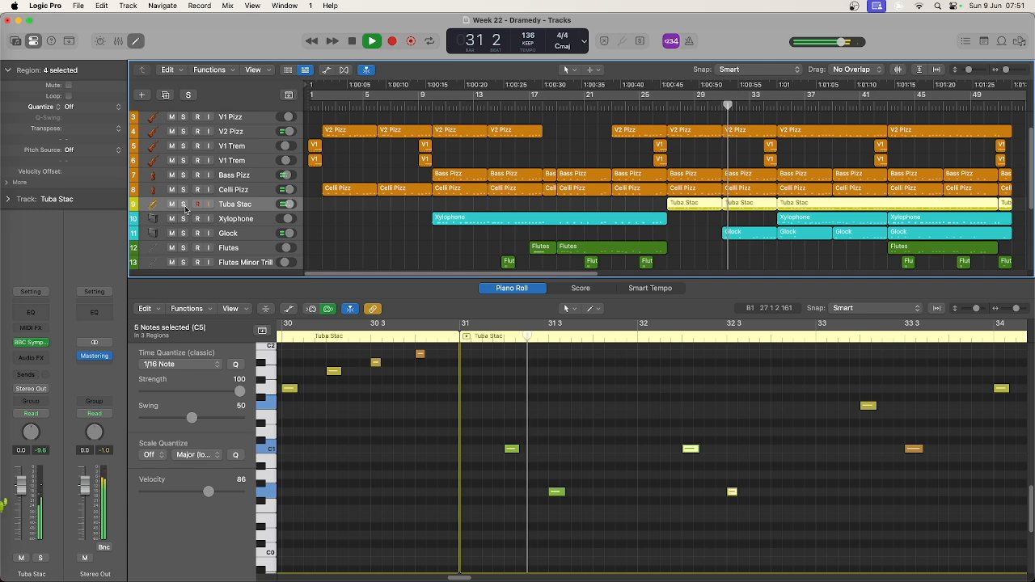
key(space)
- Show the Xylophone notes, make Xylophone the only soloed track and play it from bar 10
click(184, 203)
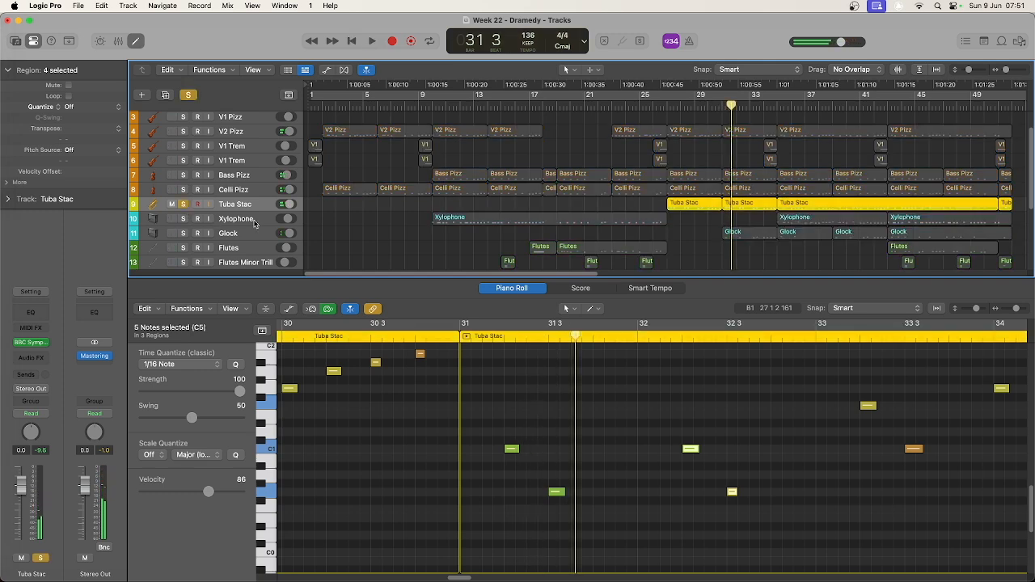
click(253, 224)
click(182, 219)
click(184, 205)
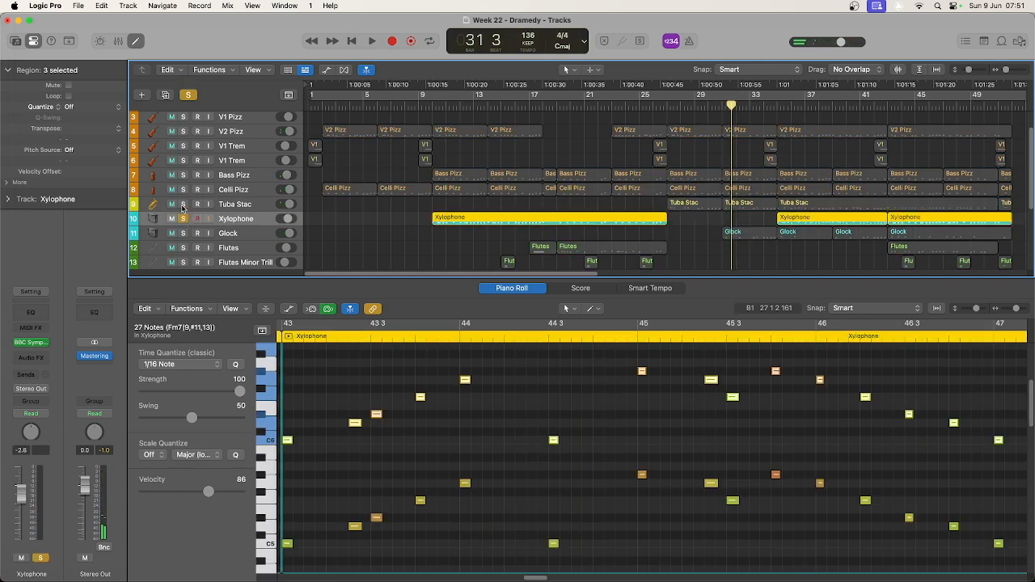
click(427, 106)
key(space)
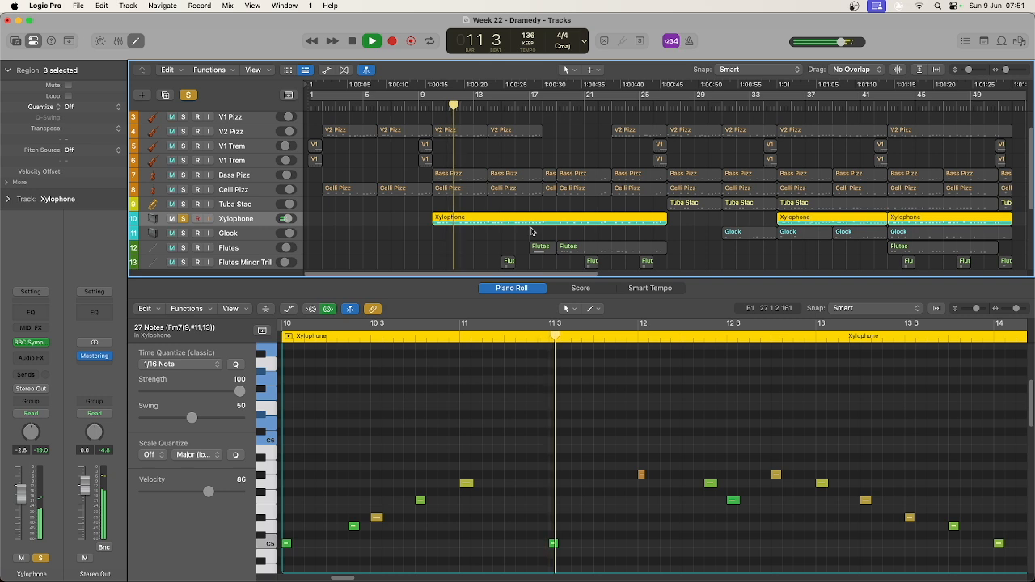
- Fit the notes of all Xylophone regions into the Piano Roll view and stop playback
click(546, 417)
key(z)
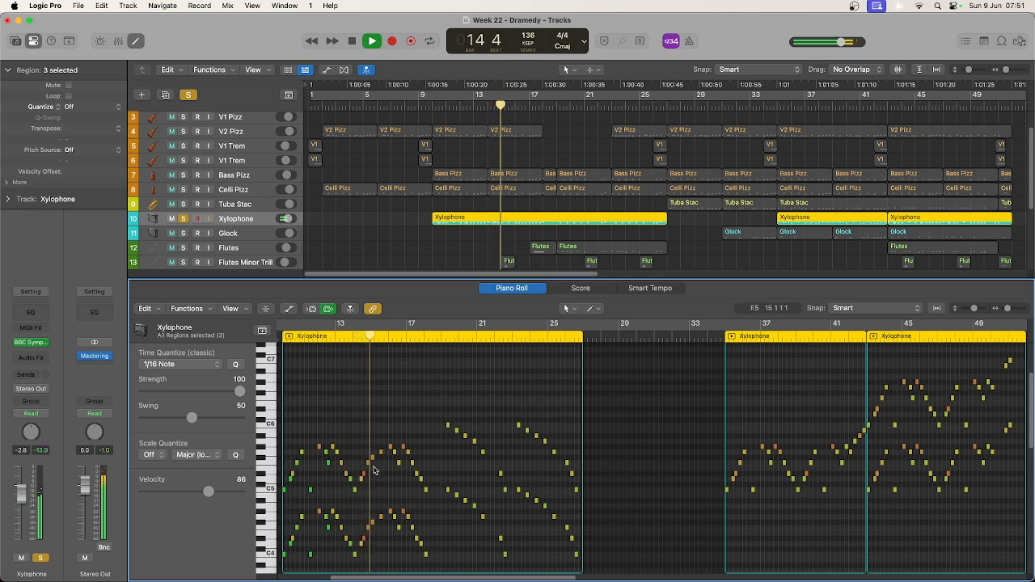
key(space)
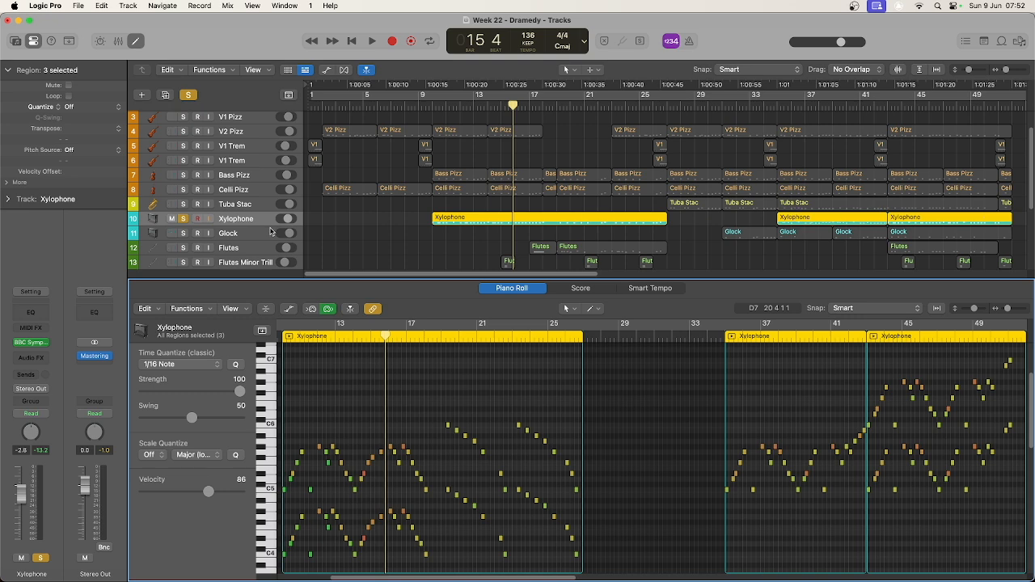
click(183, 220)
click(183, 233)
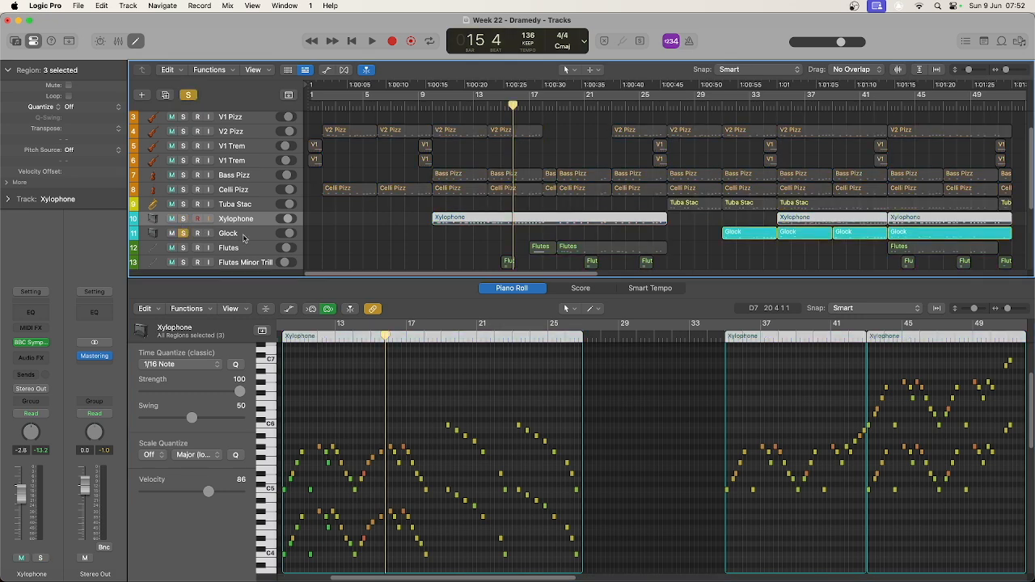
click(243, 237)
click(244, 220)
click(183, 219)
click(182, 233)
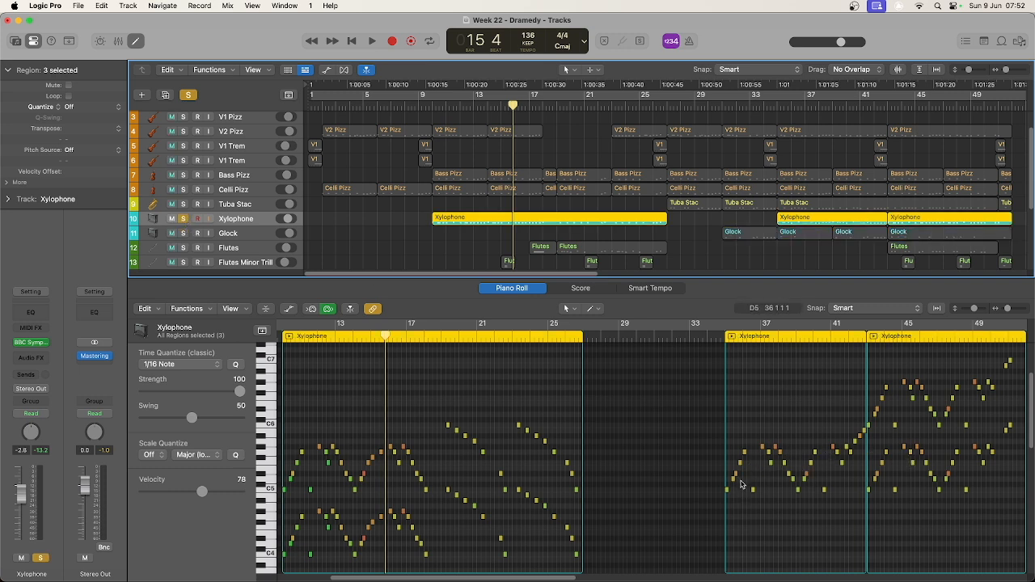
- Locate the Xylophone entries at bars 35 and 43, clear the solo, and play the full arrangement from bar 35
click(778, 106)
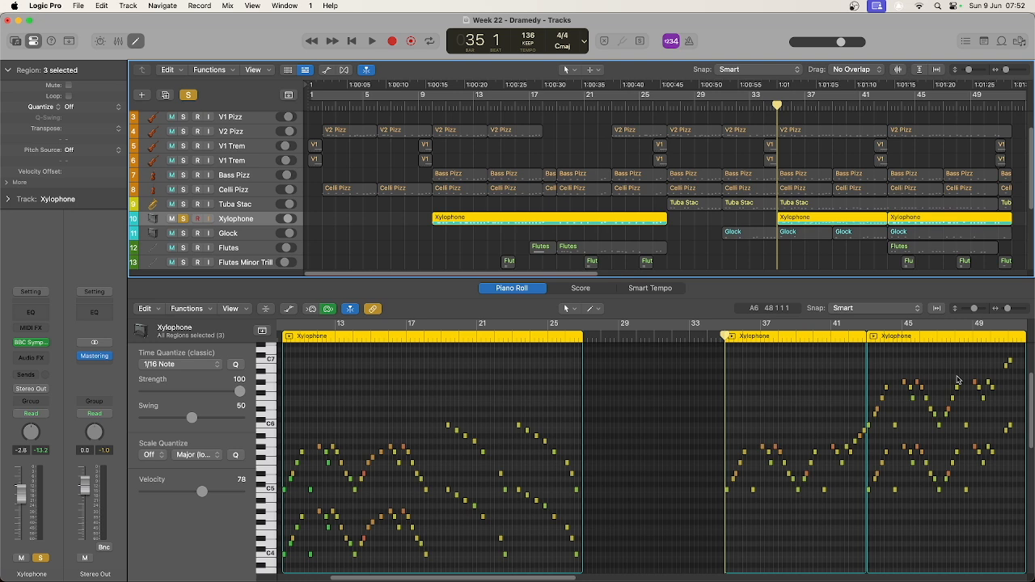
click(888, 106)
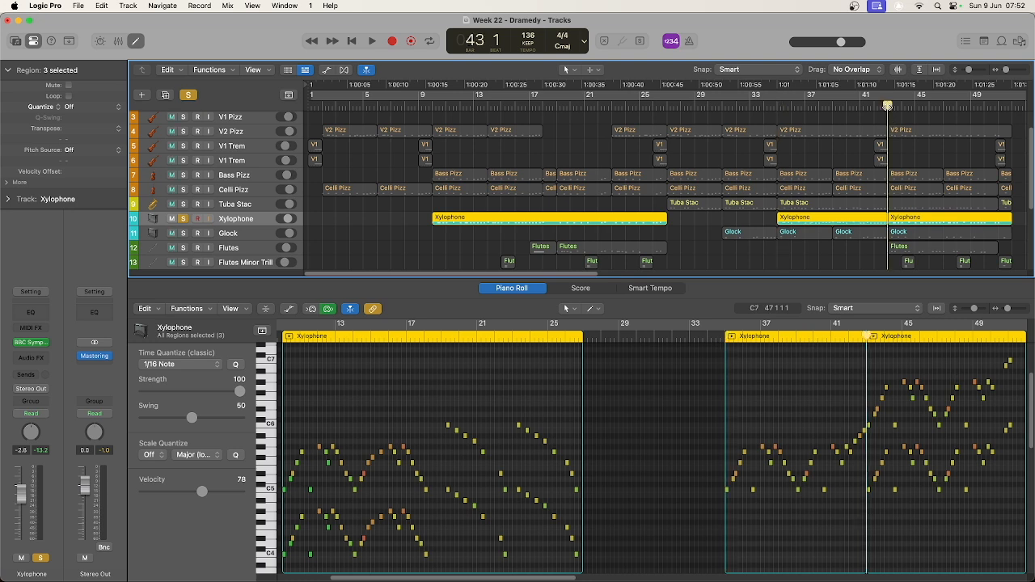
click(775, 106)
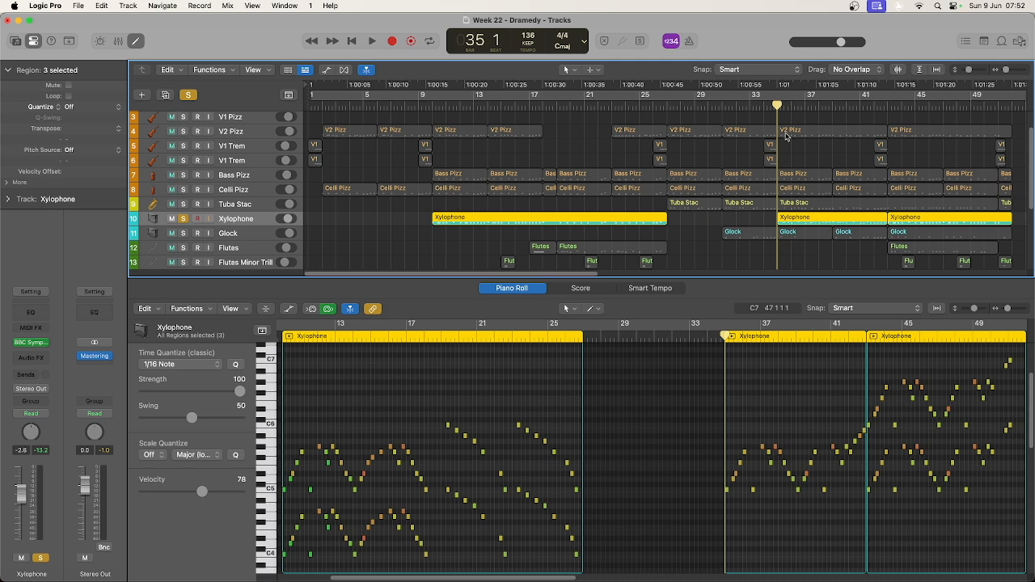
key(s)
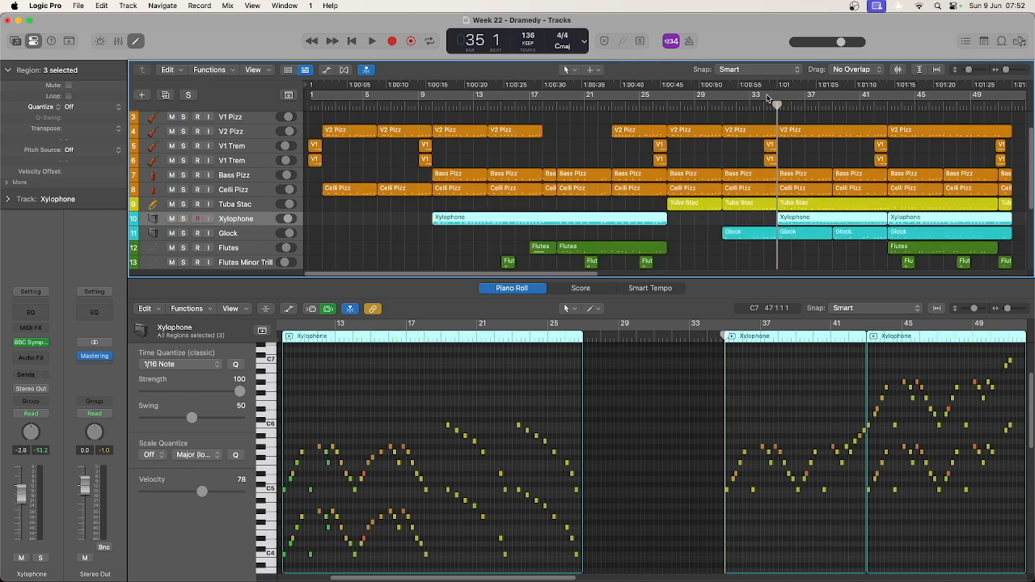
key(space)
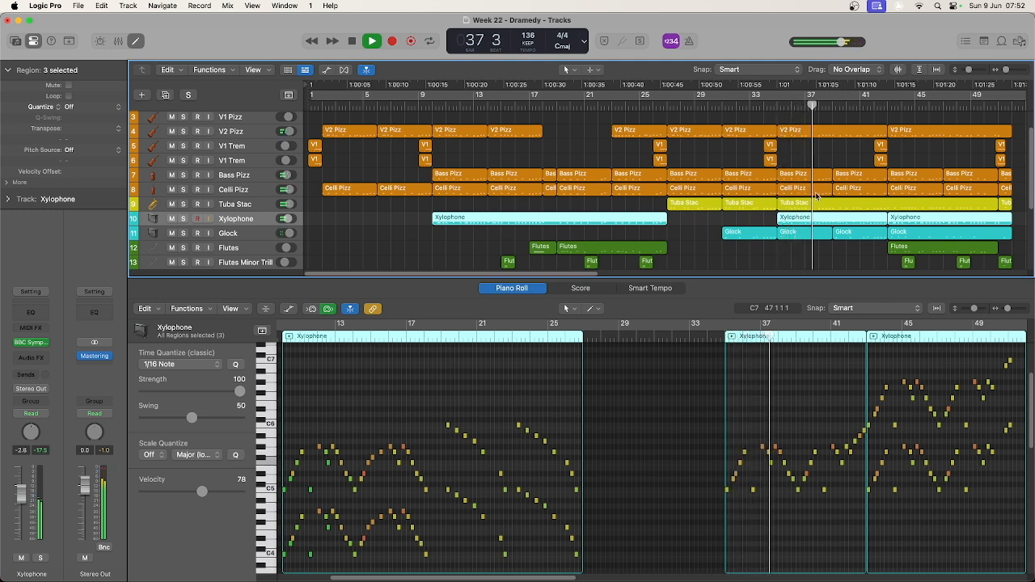
key(space)
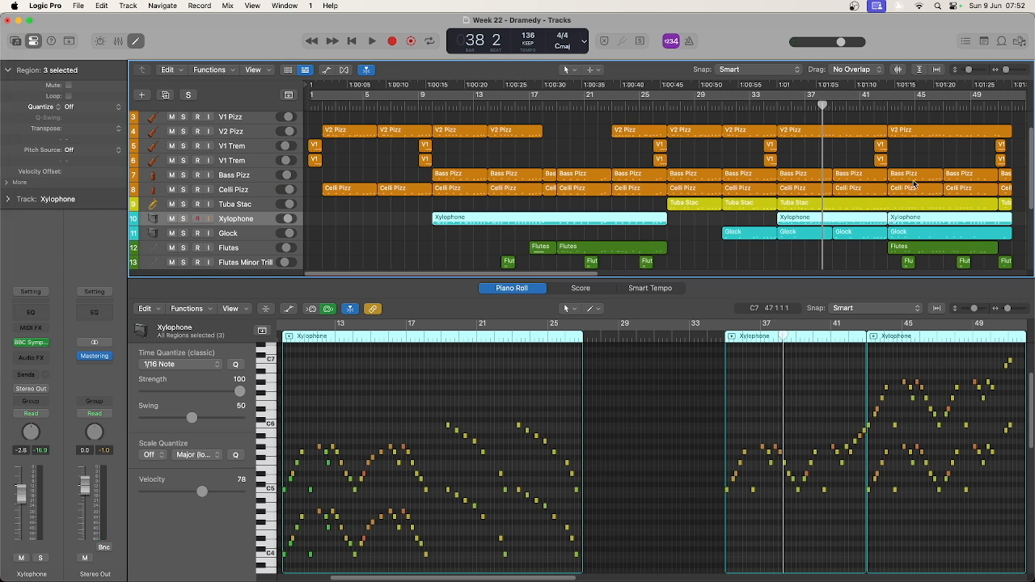
- Solo the Glock track, play it from bar 31 while showing all its notes in the Piano Roll, and clear the solo
scroll(308, 231, down, 3)
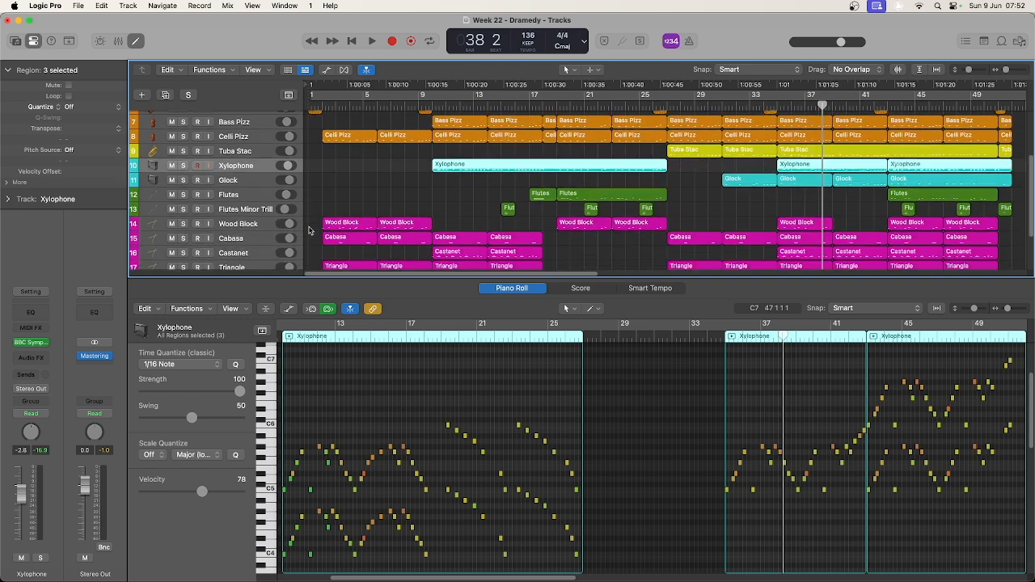
click(183, 181)
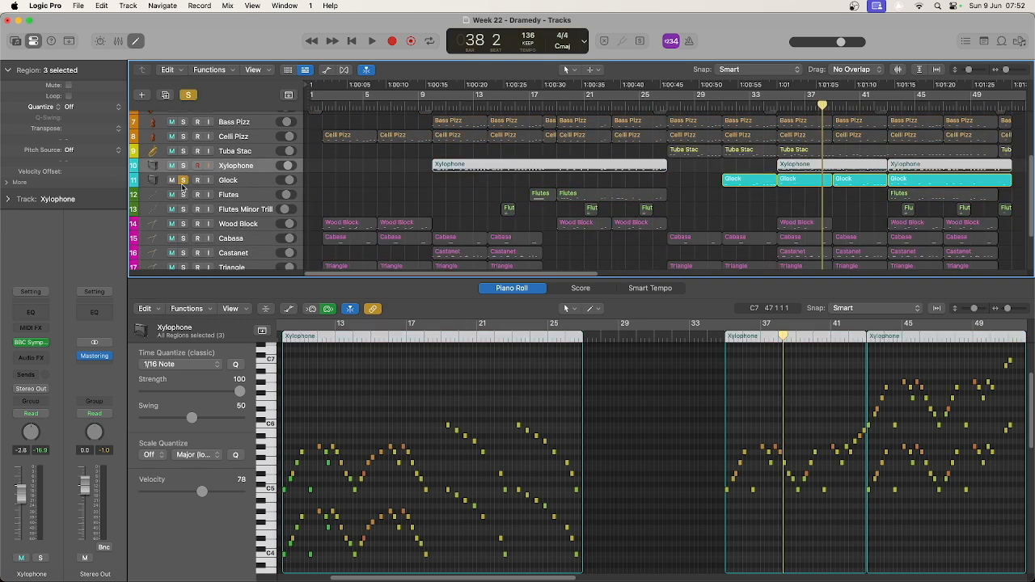
click(726, 104)
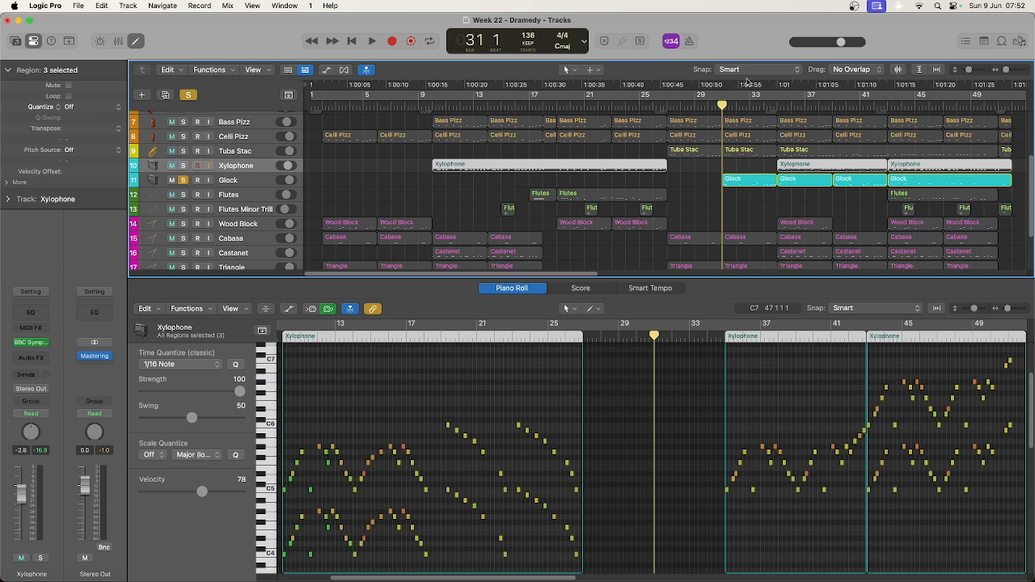
key(space)
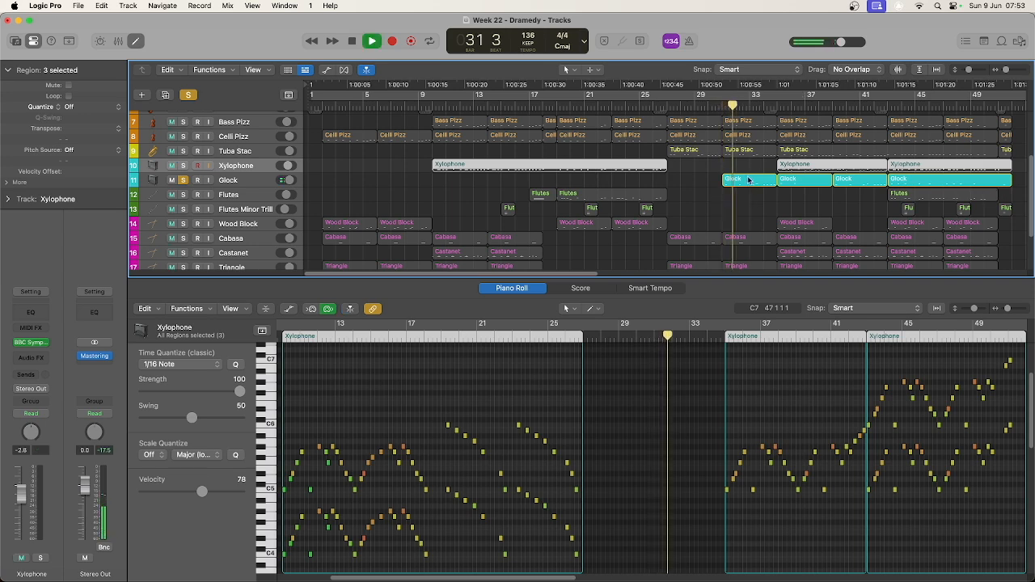
click(747, 180)
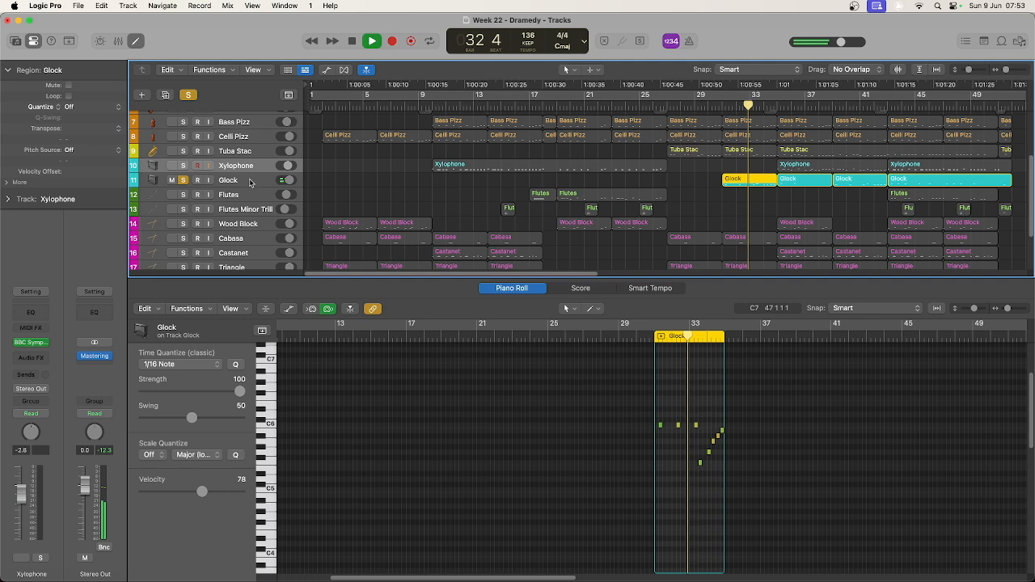
click(297, 183)
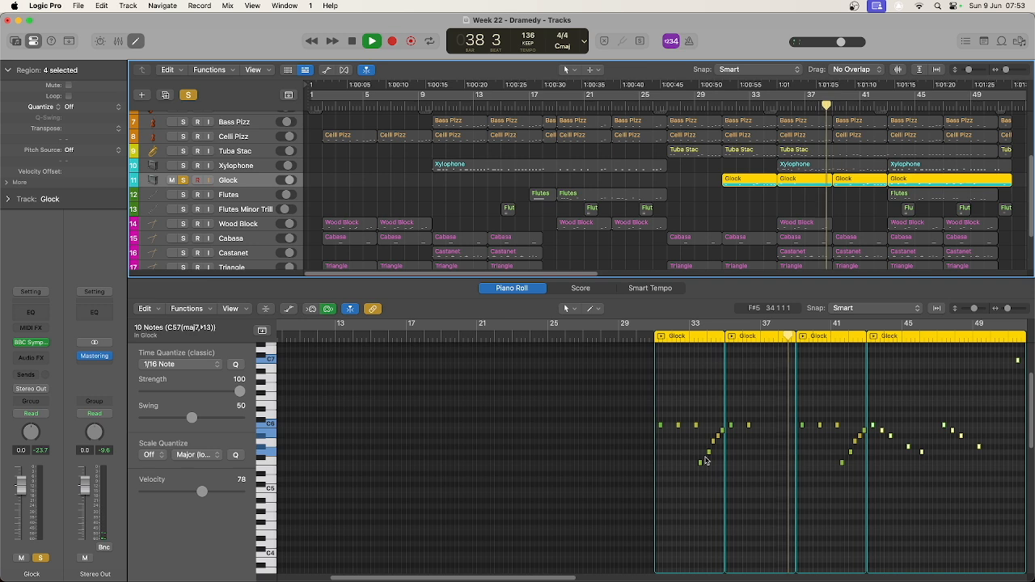
key(space)
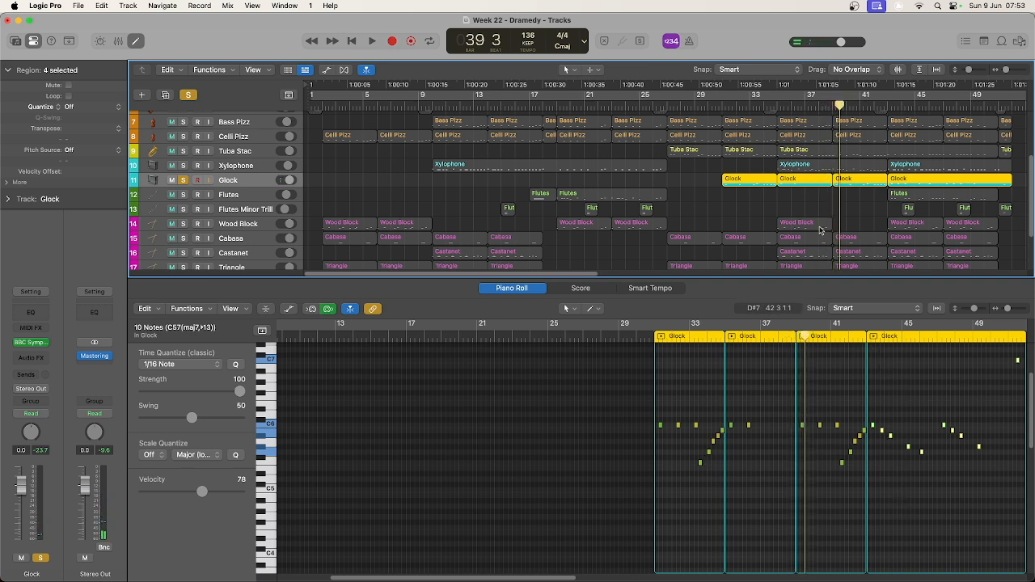
click(183, 180)
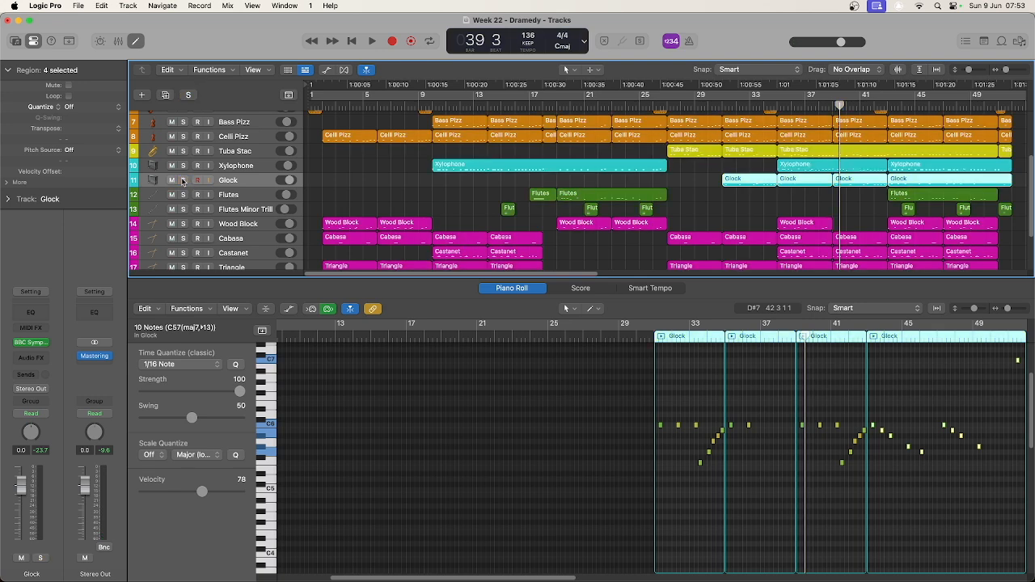
- Show the notes of all Flutes regions, solo the Flutes track and play its first entry near bar 17
click(233, 199)
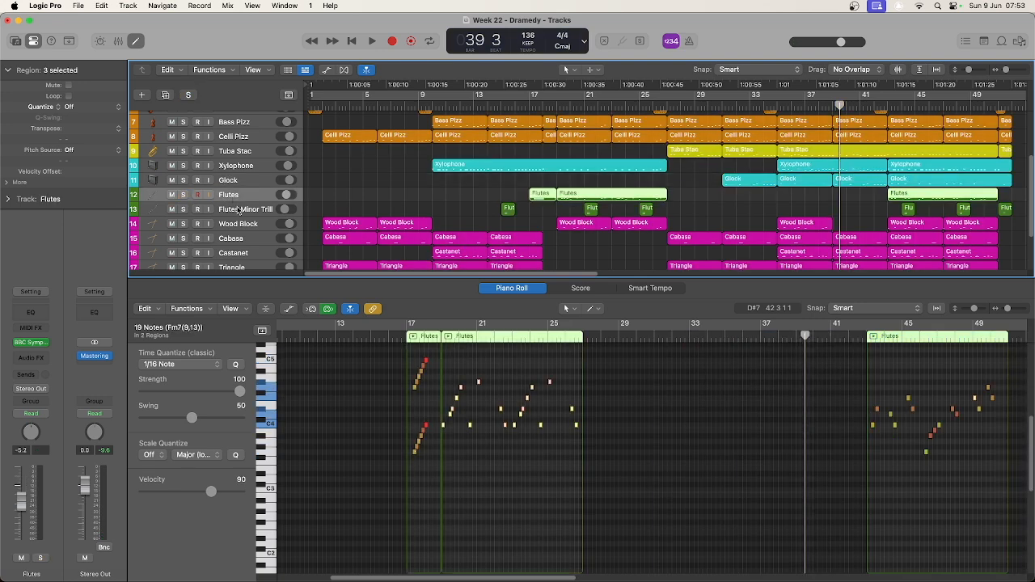
click(526, 107)
click(183, 195)
key(space)
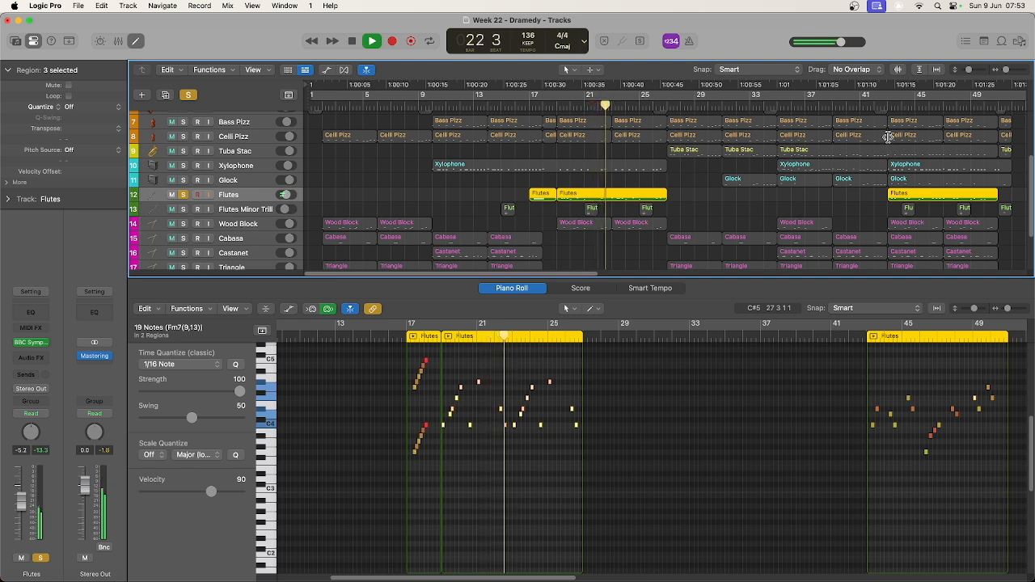
- Play the soloed Flutes entry at bar 43, clear the solo and stop playback
key(space)
click(884, 105)
key(space)
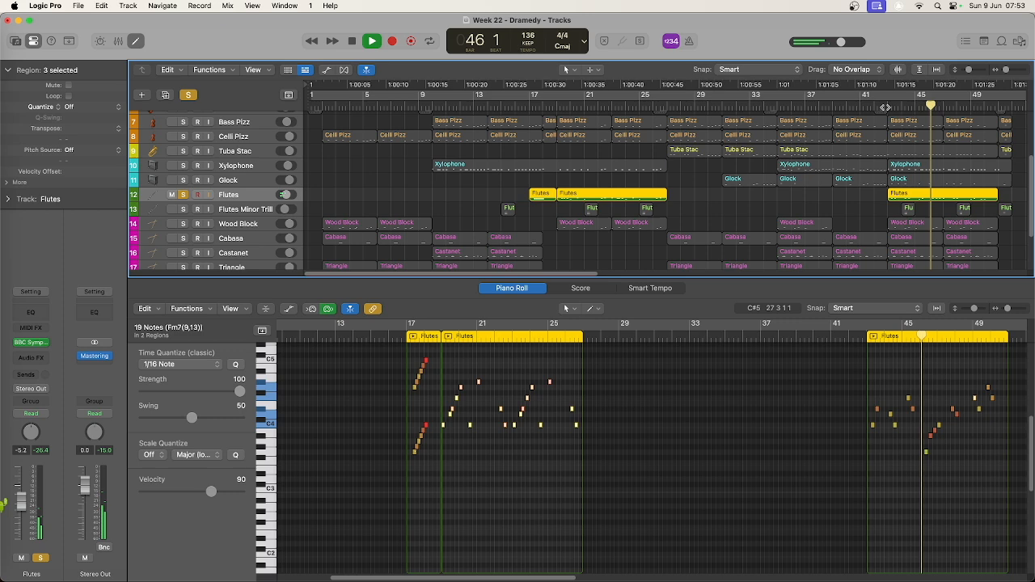
click(184, 195)
key(space)
- Show the Flutes Minor Trill notes, solo that track and play its first trill from bar 14
click(234, 210)
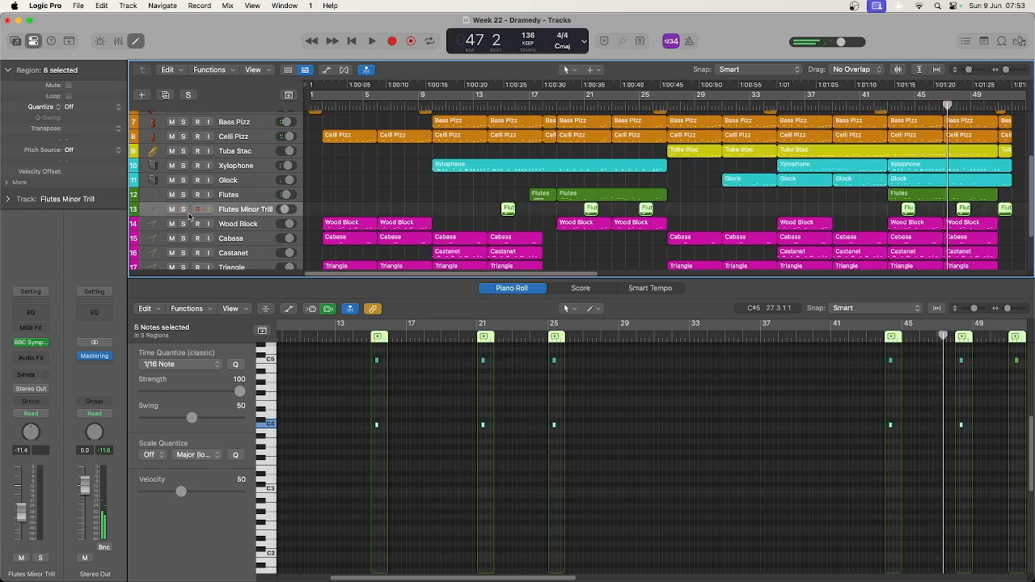
click(184, 210)
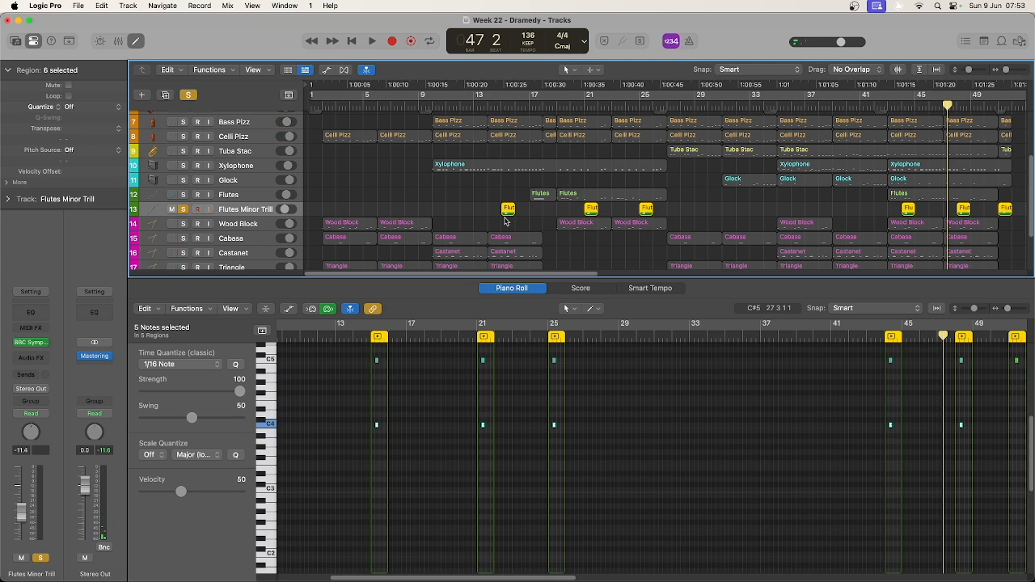
scroll(505, 220, up, 2)
scroll(506, 220, up, 2)
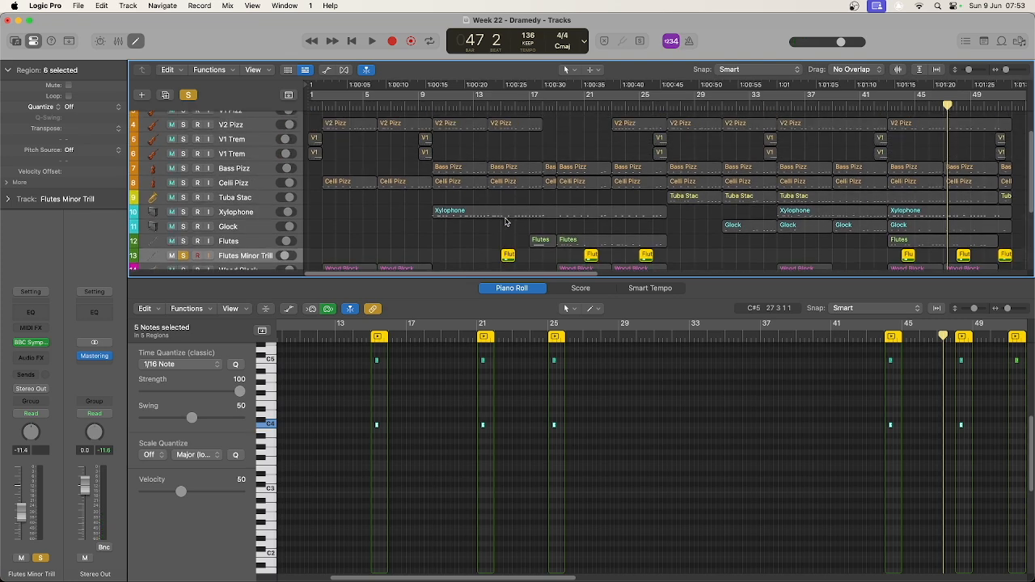
scroll(469, 207, down, 4)
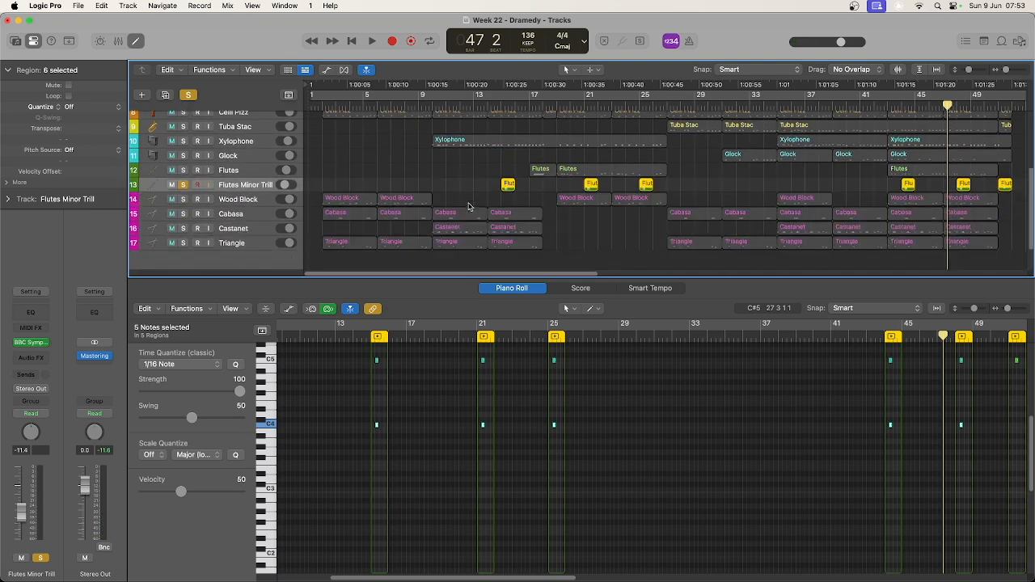
click(500, 106)
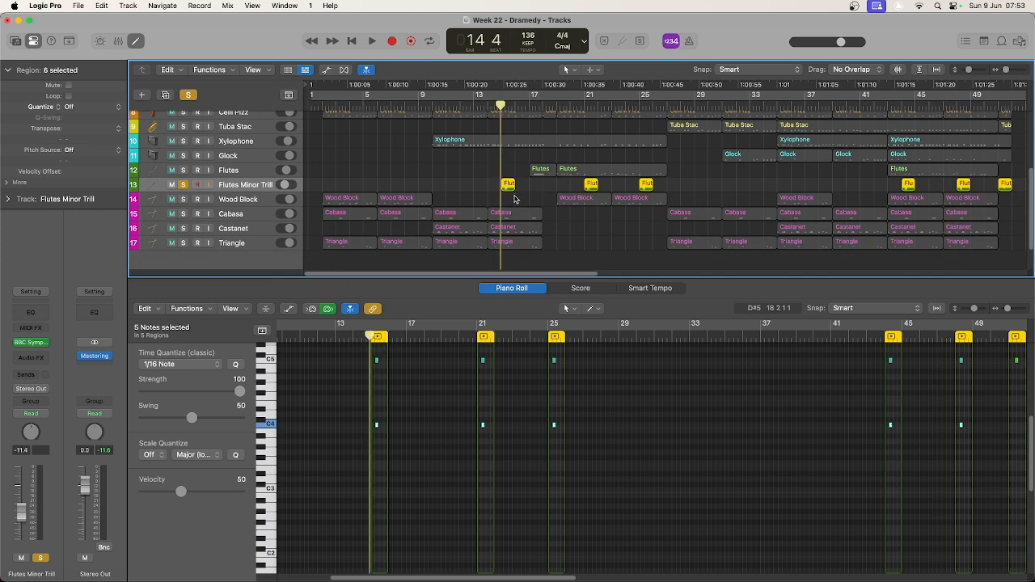
key(space)
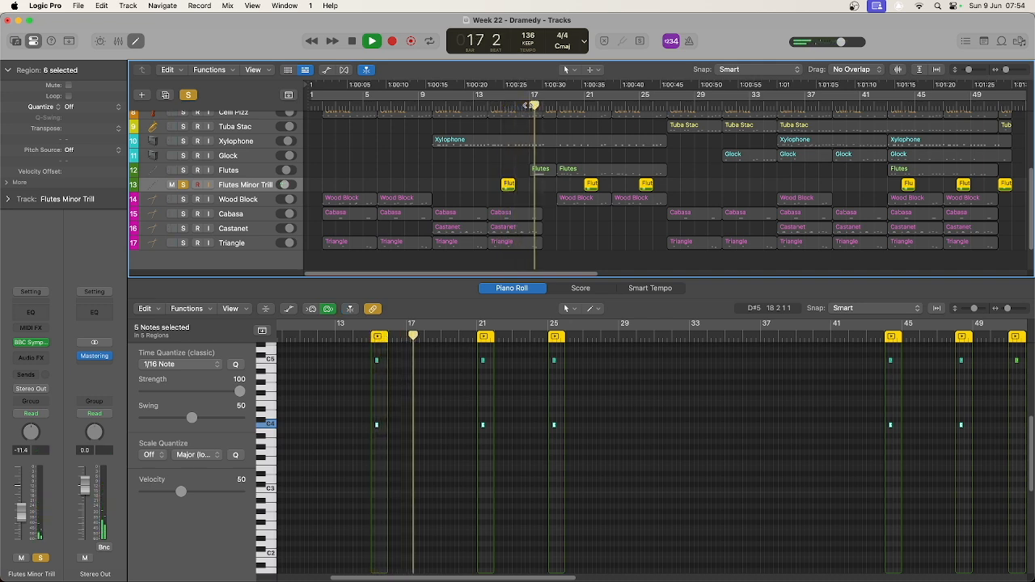
- Clear the Flutes Minor Trill solo and play the full arrangement from the start of bar 14
key(space)
click(486, 106)
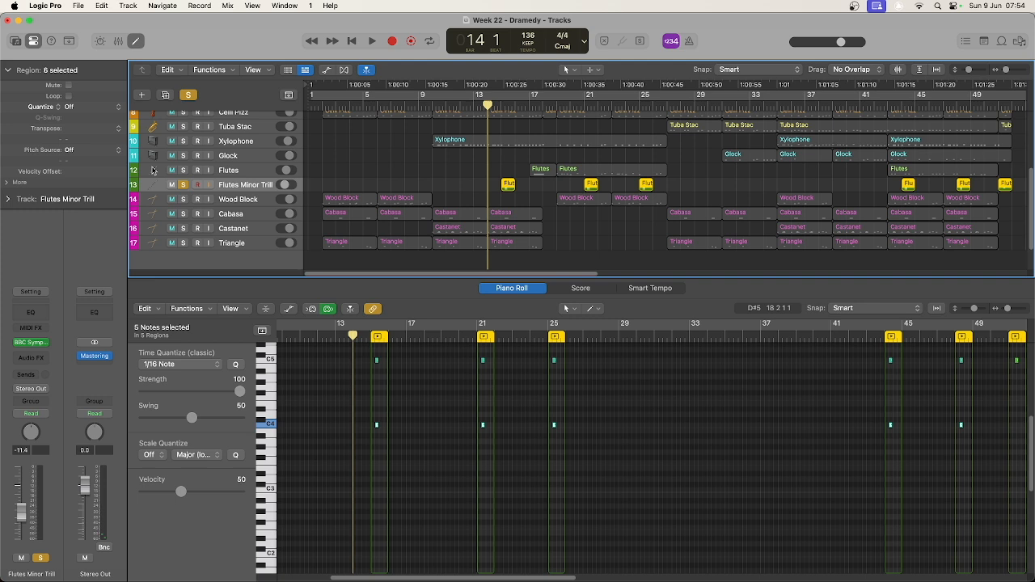
click(184, 185)
key(space)
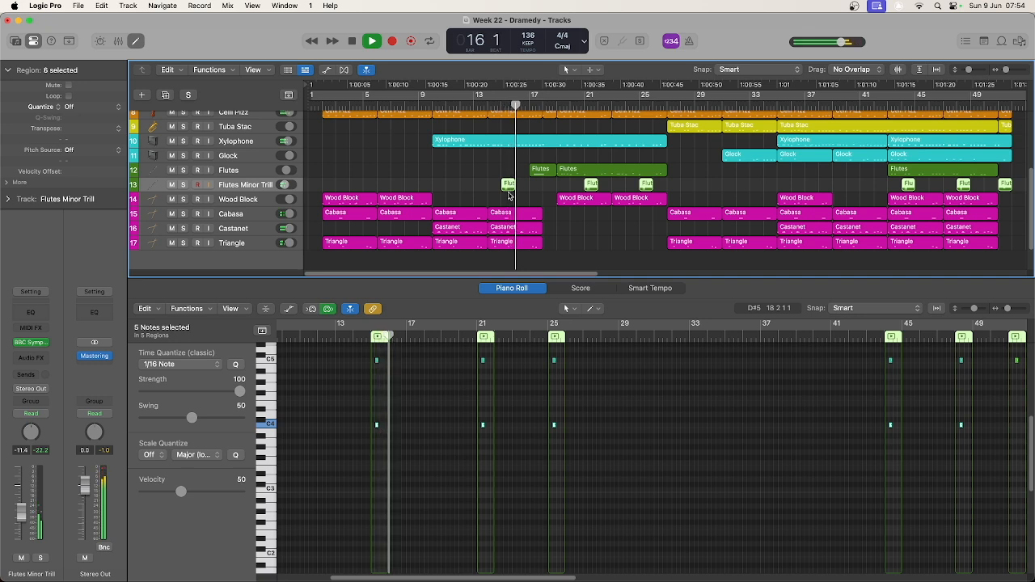
- Show the notes of the first two Flutes regions and the bar 21 trill during playback, and stop there
click(538, 172)
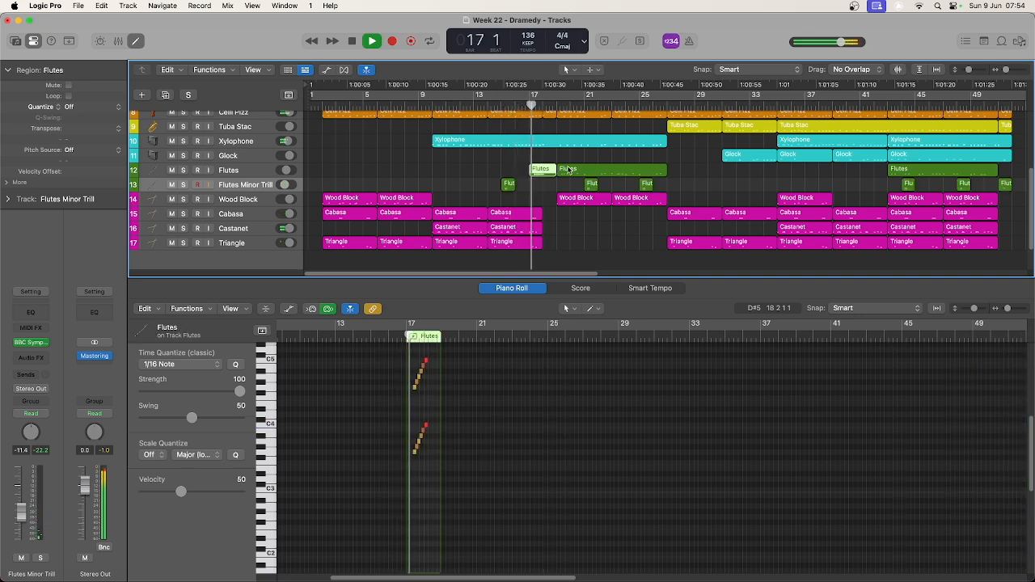
click(569, 171)
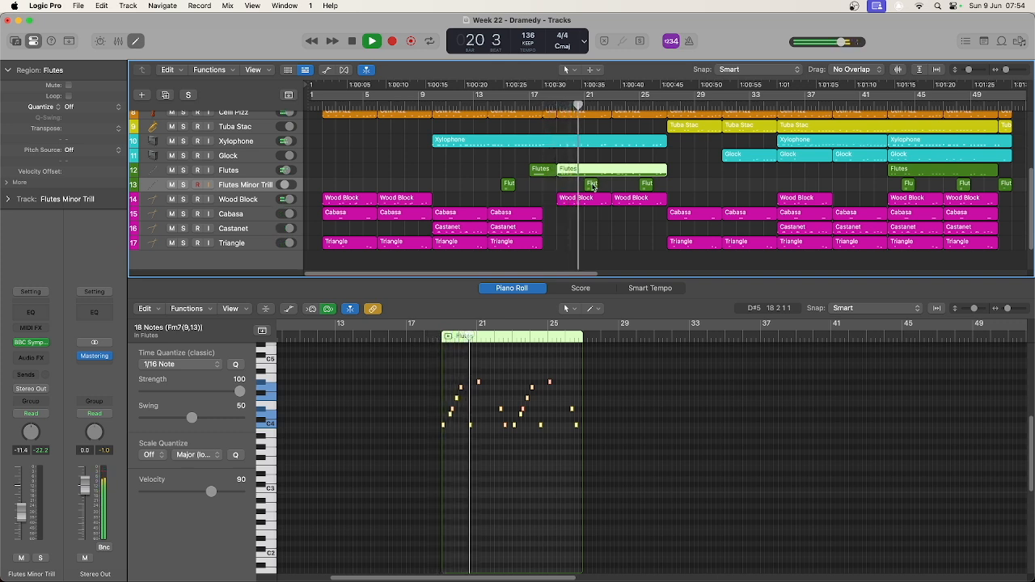
click(593, 185)
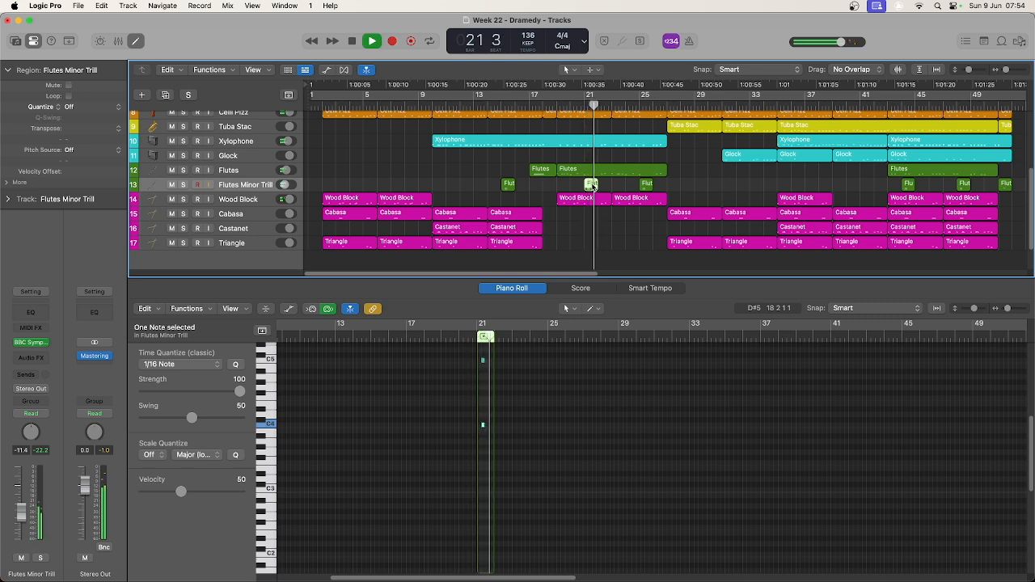
key(space)
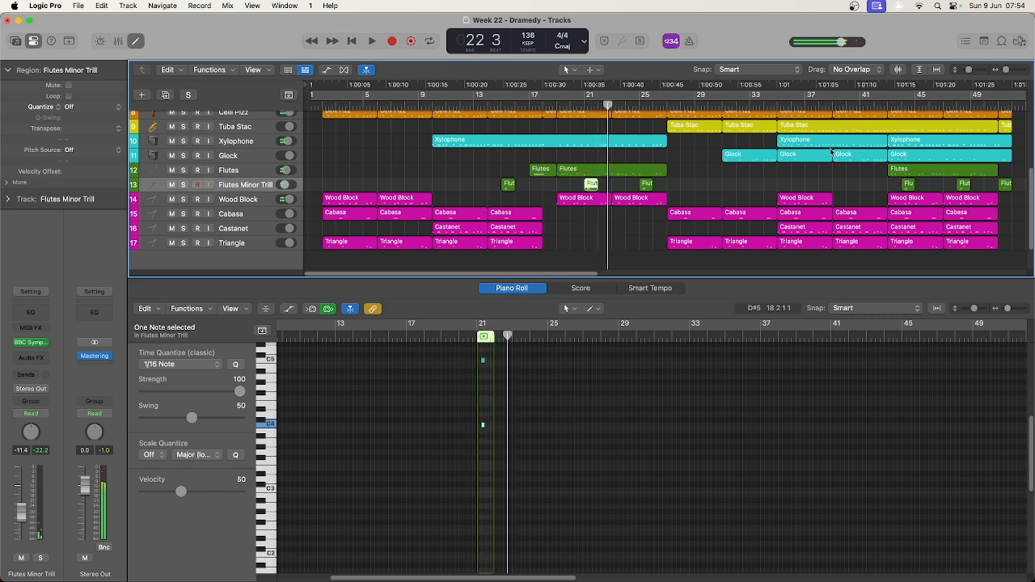
- Play the ending of the full arrangement from bar 50, stop, and bring the song's opening bars back into view
click(991, 102)
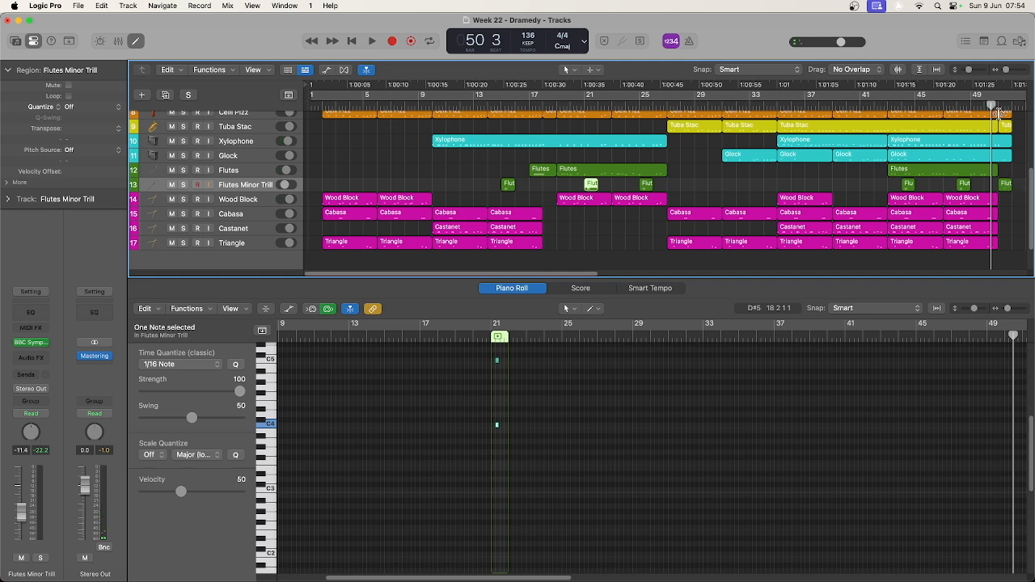
key(space)
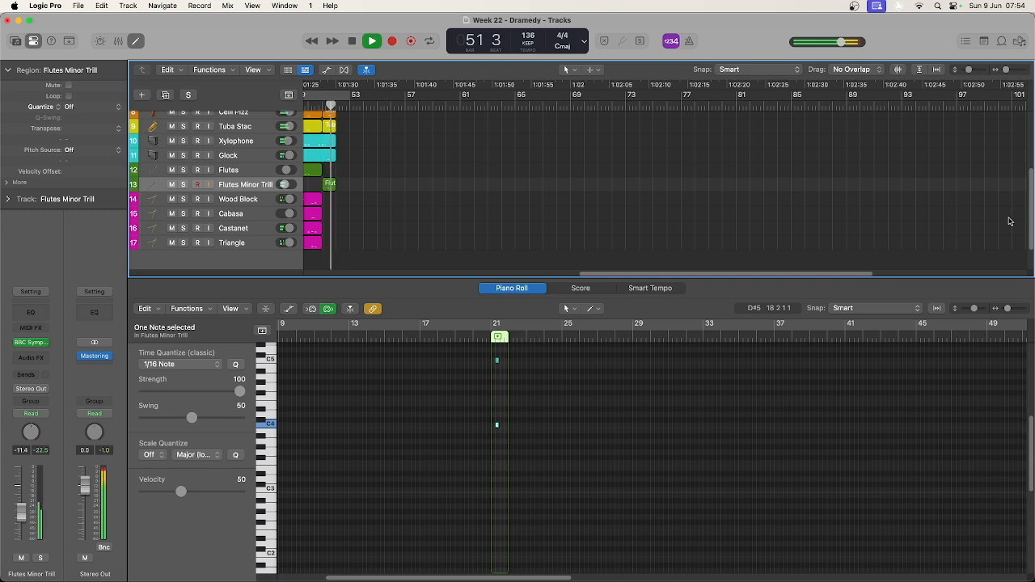
key(space)
drag(639, 277, 363, 275)
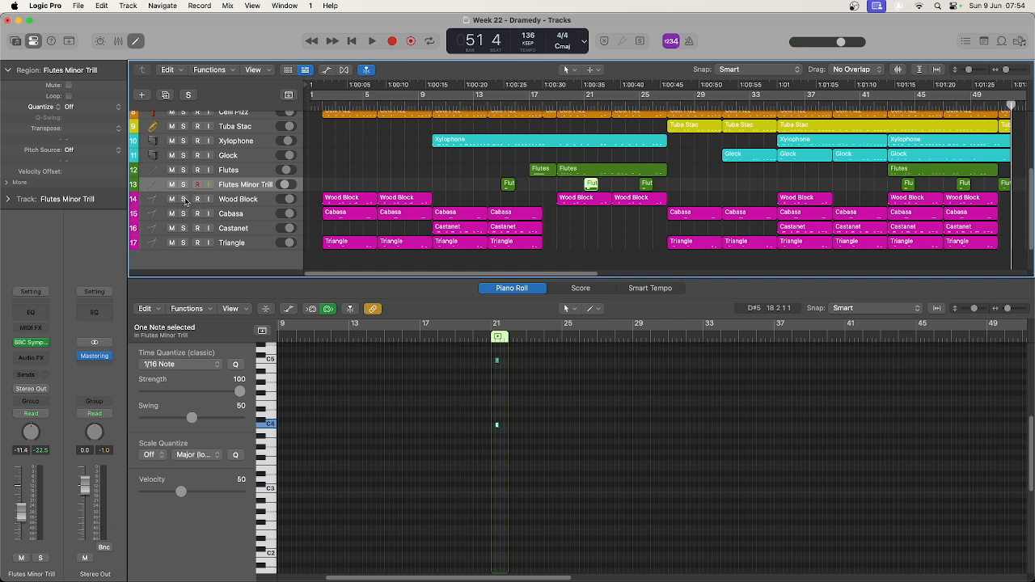
- Make Wood Block the only soloed percussion track, play it from bar 2 and show the notes of its first region
drag(184, 199, 186, 244)
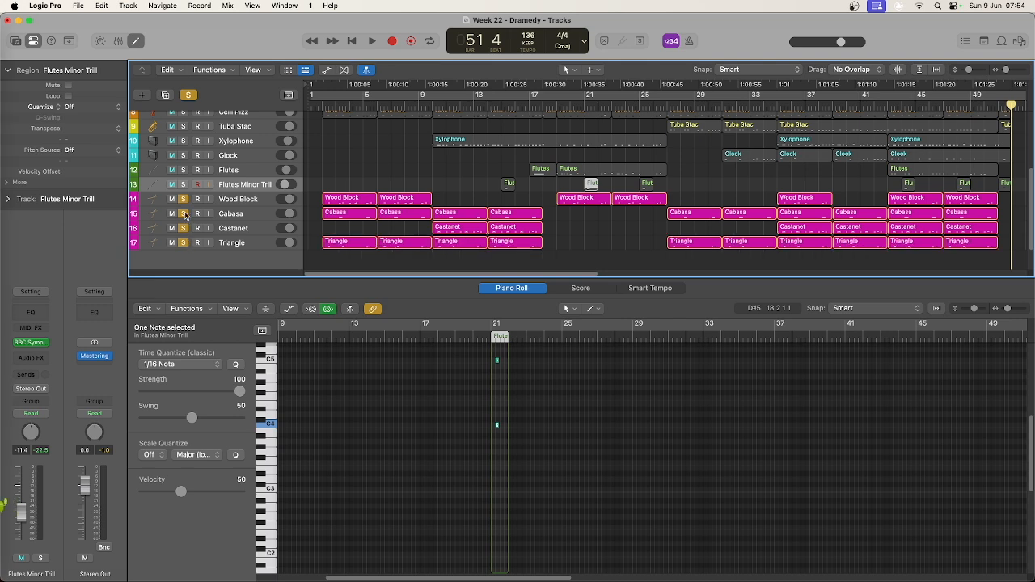
drag(184, 214, 183, 241)
click(325, 104)
key(space)
click(350, 202)
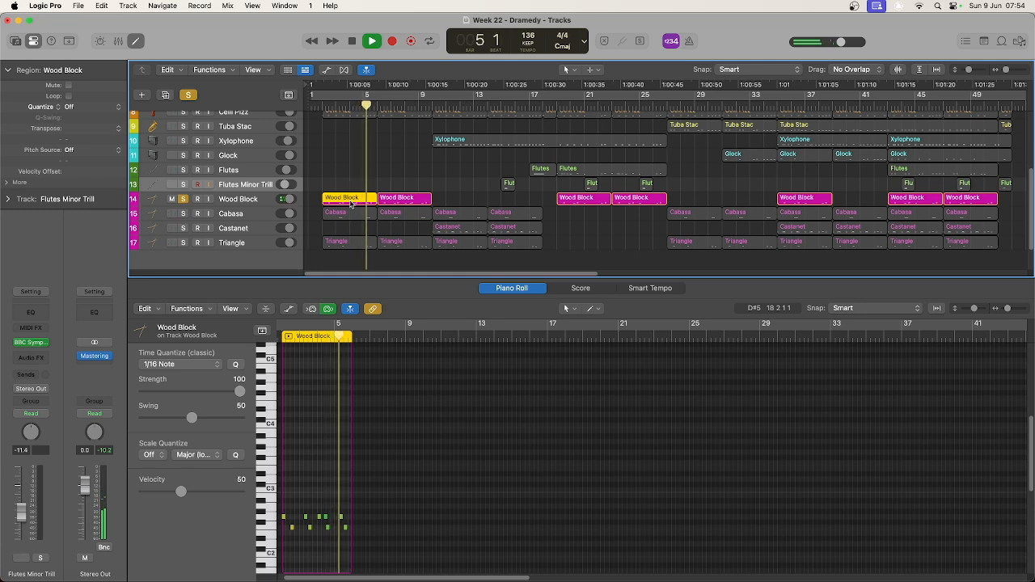
key(space)
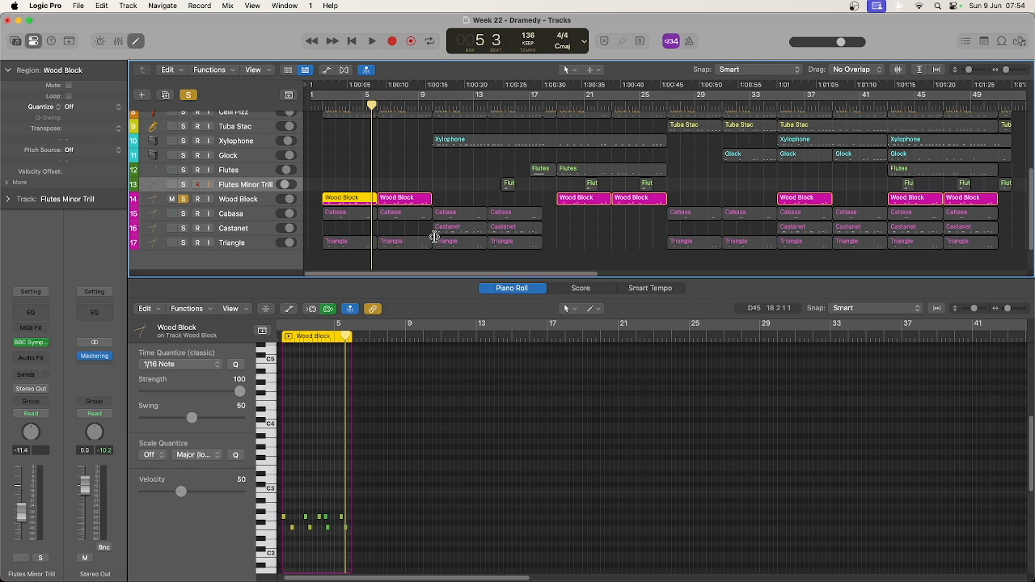
- Switch the solo from Wood Block to Castanet, play its entry at bar 10 and show the first region's notes
click(184, 228)
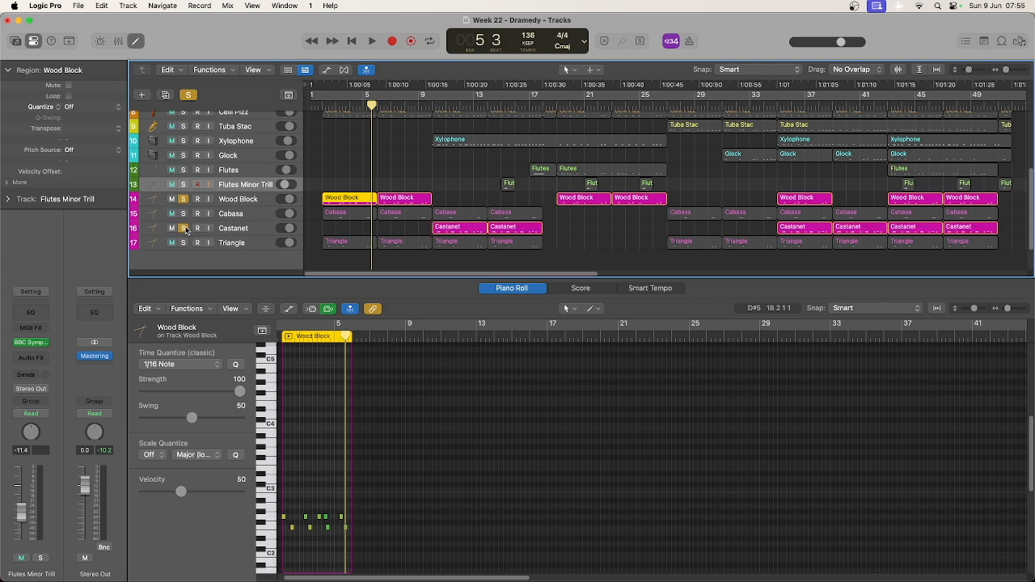
click(184, 199)
click(430, 113)
key(space)
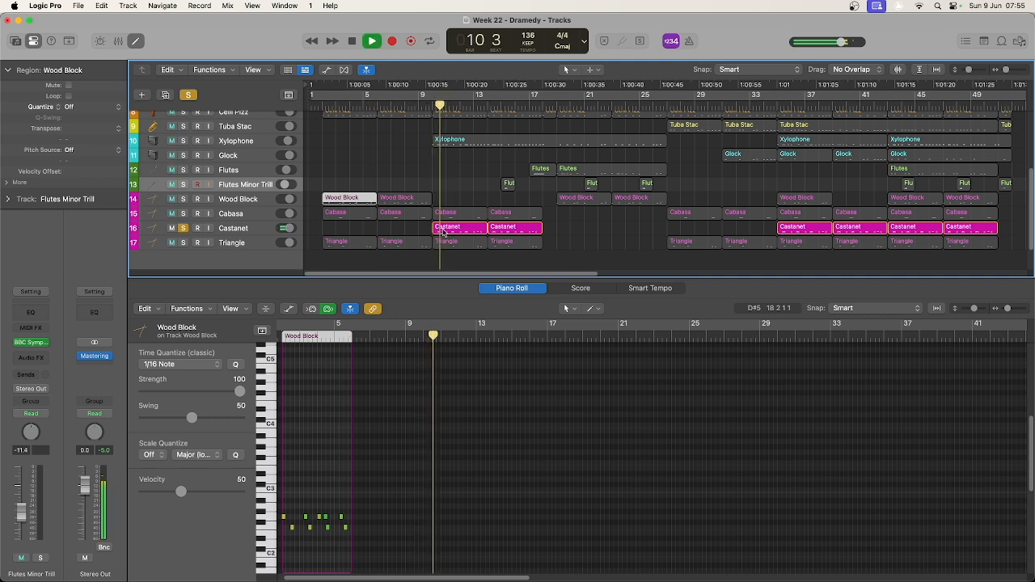
click(442, 230)
key(space)
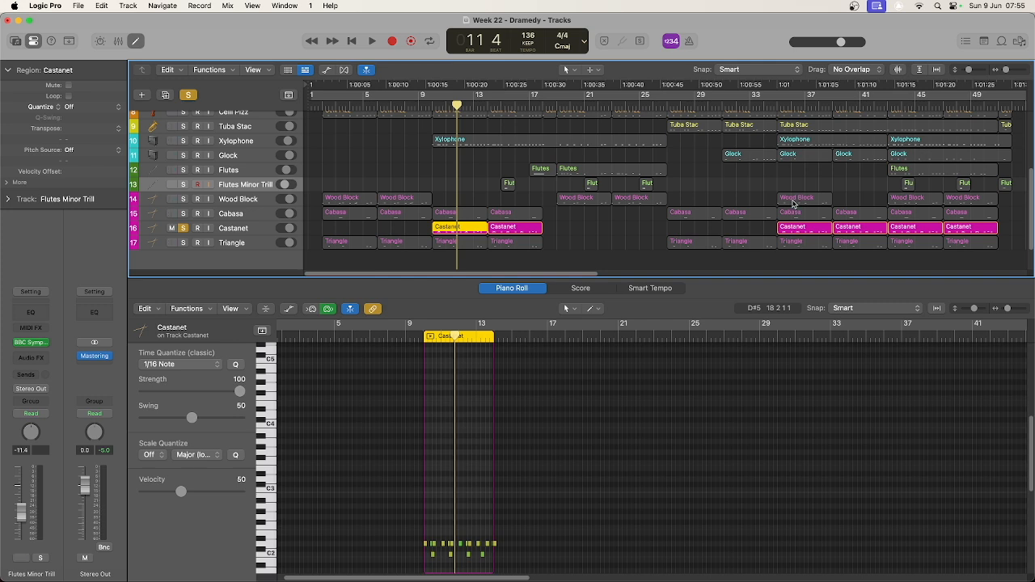
- Locate the Castanet entry at bar 35, clear its solo, and show all Castanet notes followed by all Cabasa notes
click(780, 107)
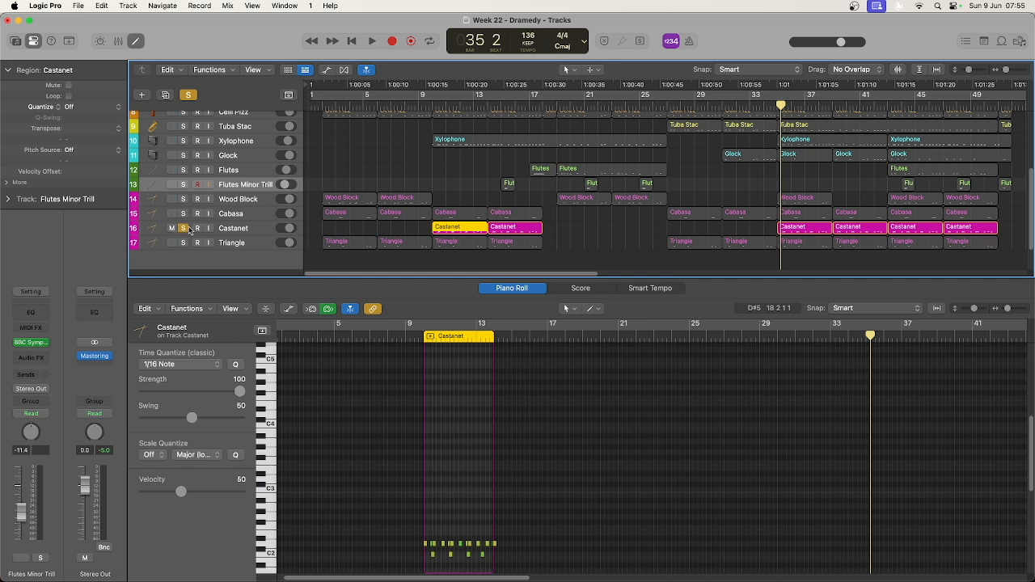
click(184, 231)
click(232, 231)
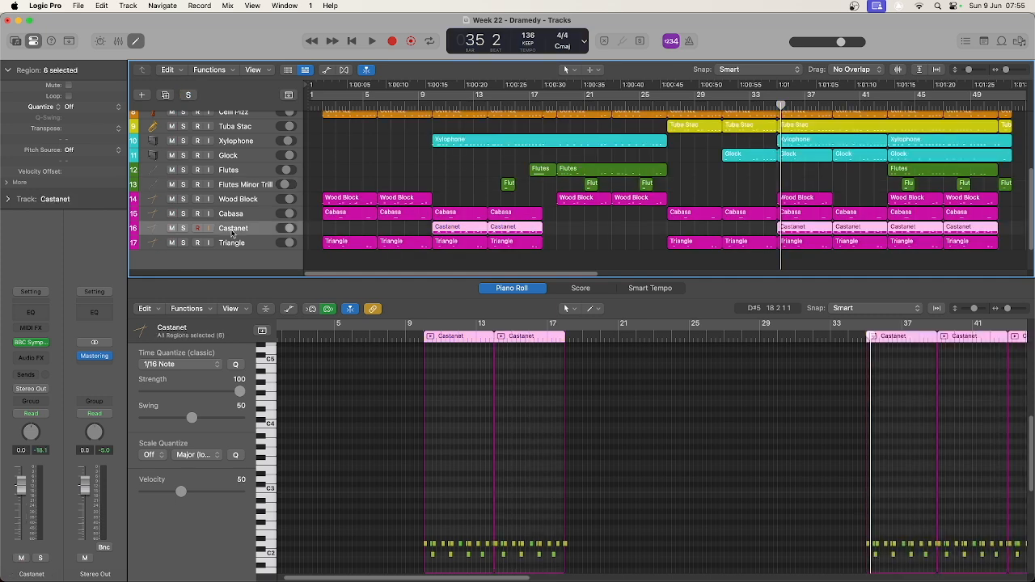
click(231, 214)
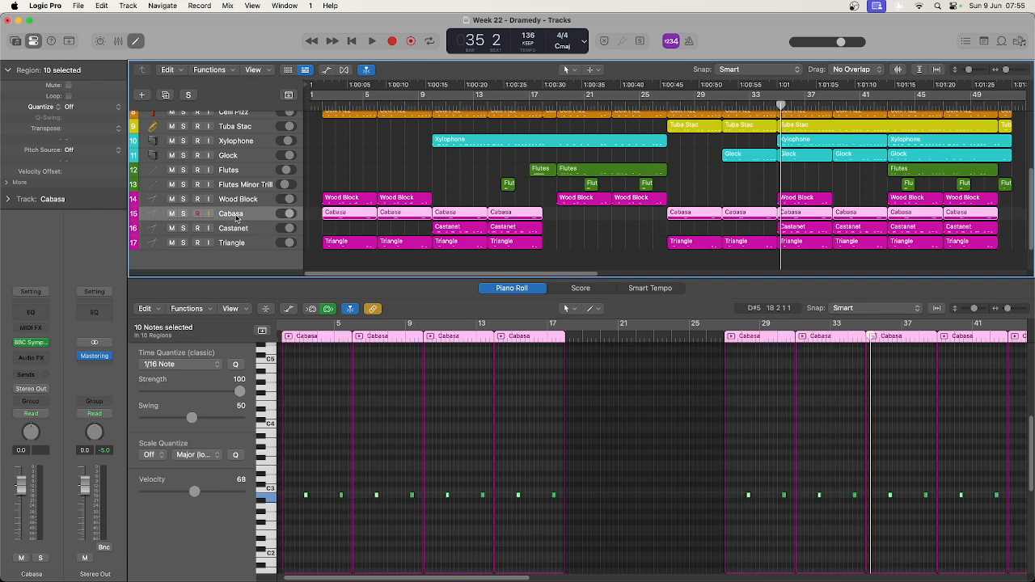
- Solo the Cabasa track, play it from bar 2, stop, and clear its solo
click(183, 215)
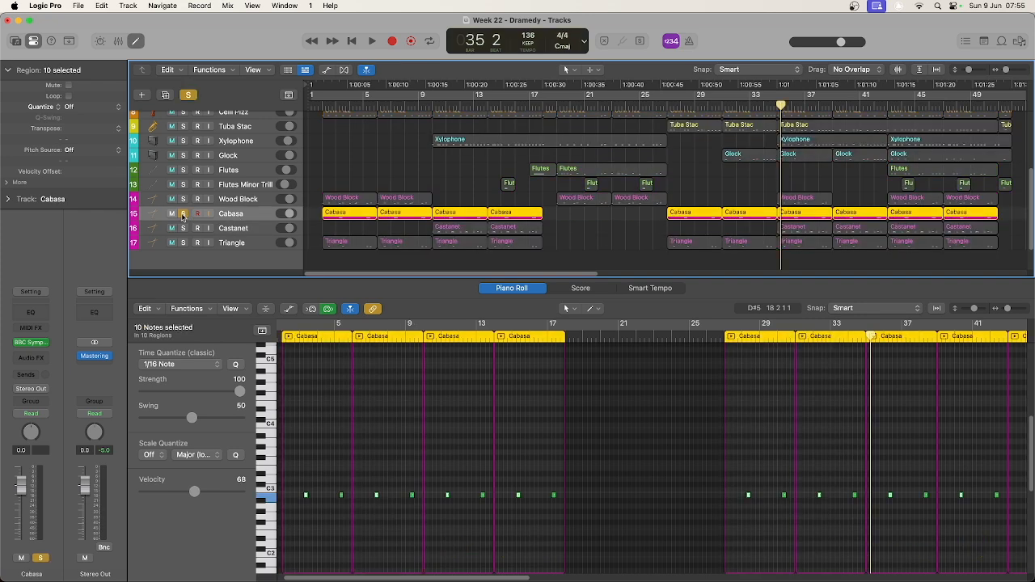
click(326, 107)
key(space)
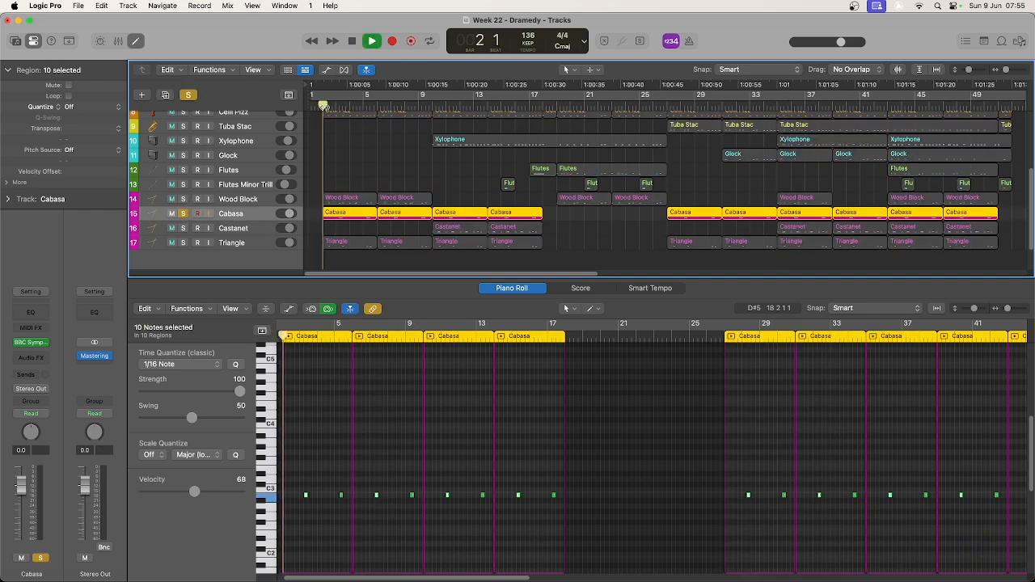
key(space)
click(183, 213)
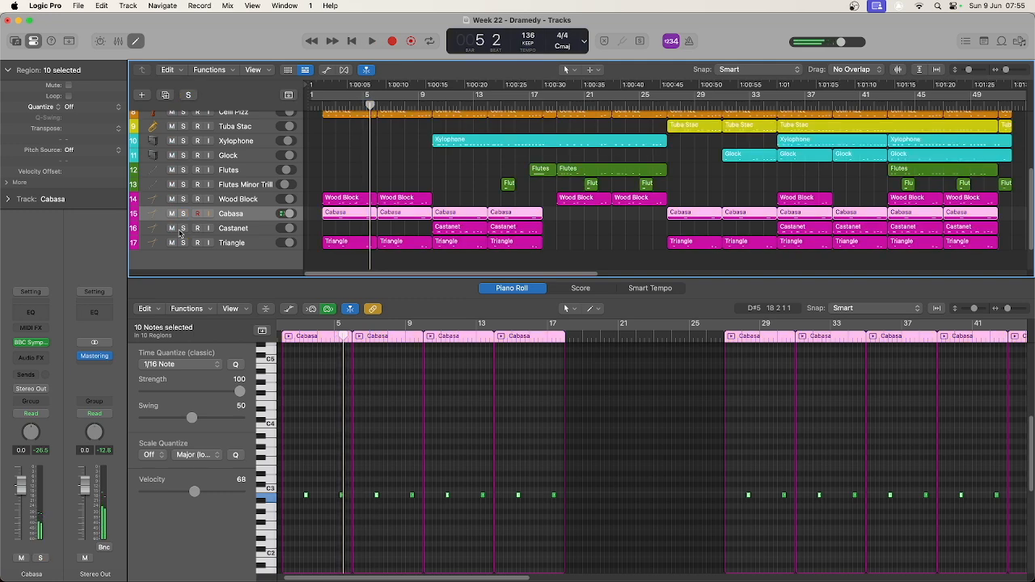
- Solo the Triangle track with its notes shown and play it from bar 2 for a few bars
click(184, 244)
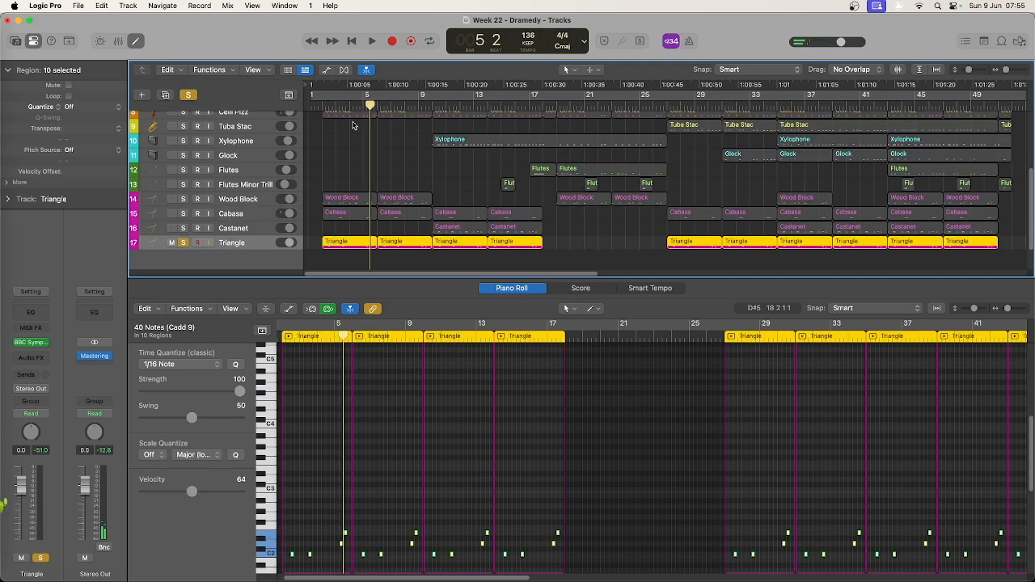
double_click(322, 105)
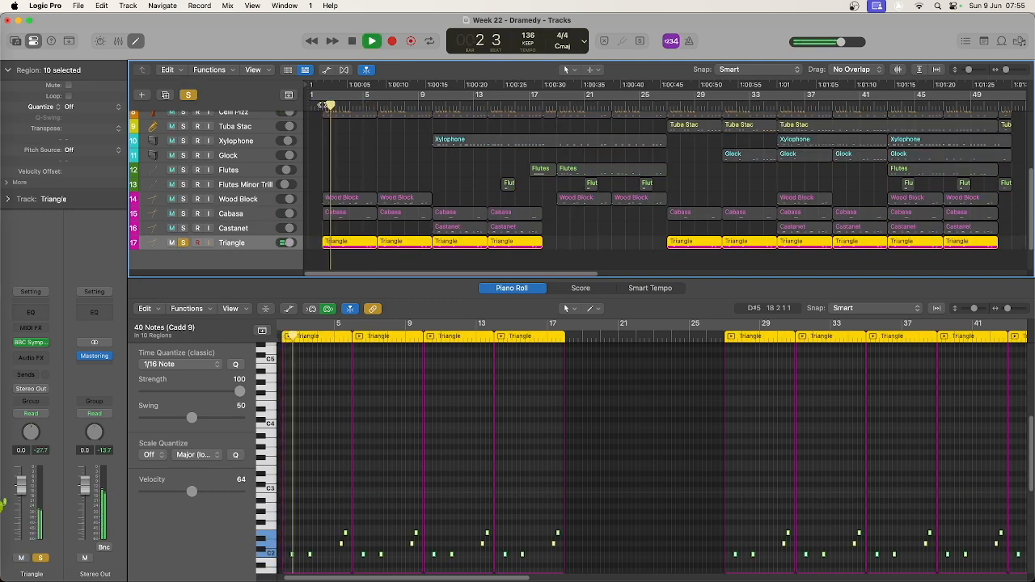
key(space)
key(space)
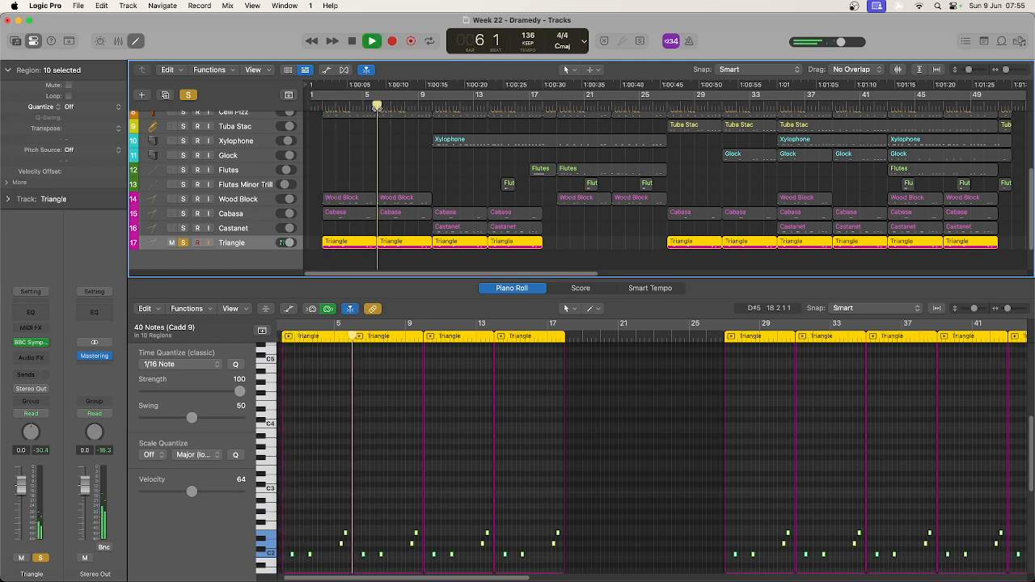
key(space)
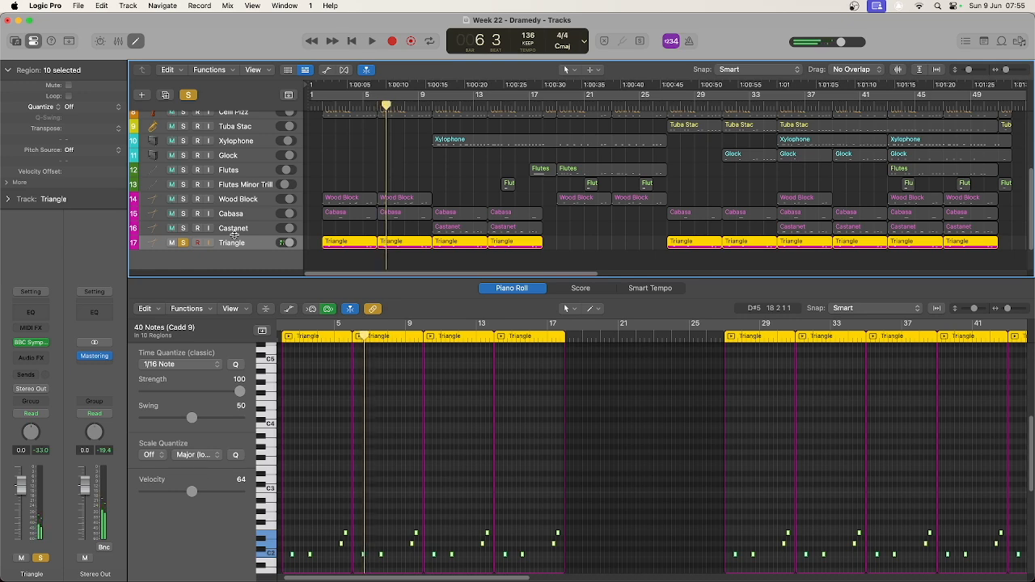
- Show the Castanet notes, play from bar 10 with Triangle still soloed, and return the stopped playhead to bar 2
click(247, 230)
double_click(433, 106)
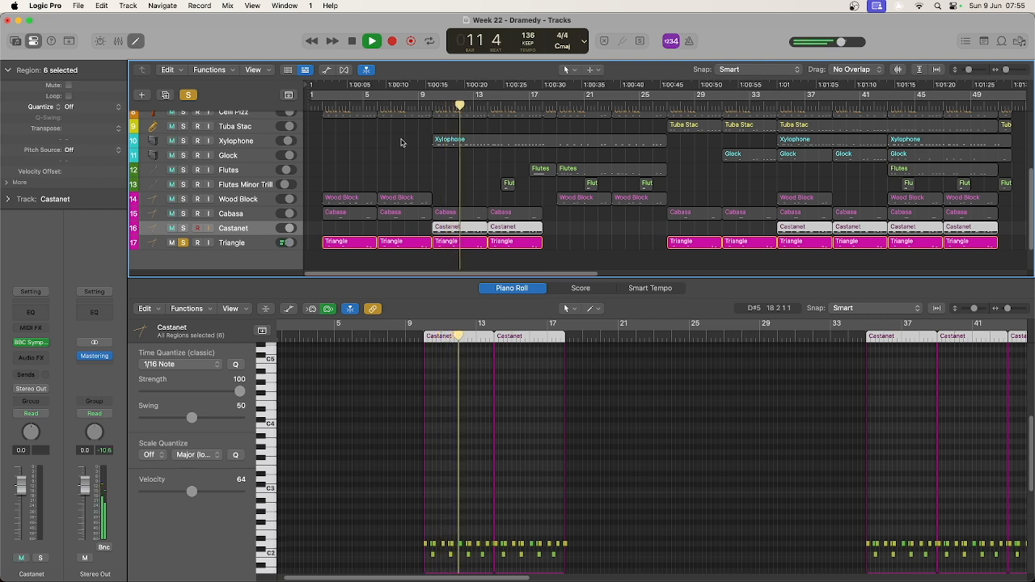
key(space)
click(322, 106)
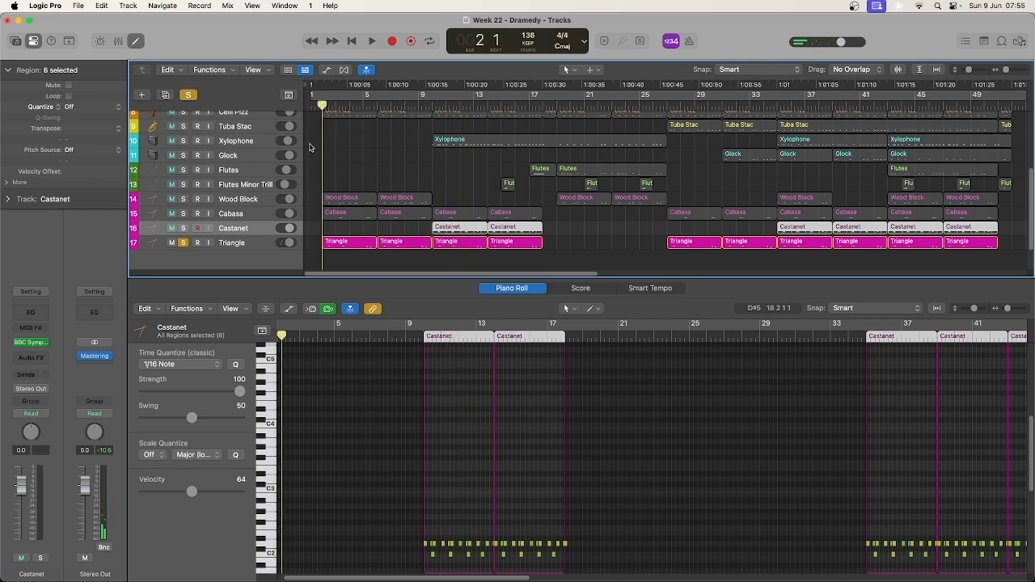
- Show the Triangle notes again, clear its solo, and play the full arrangement from bar 2 for several bars
click(235, 246)
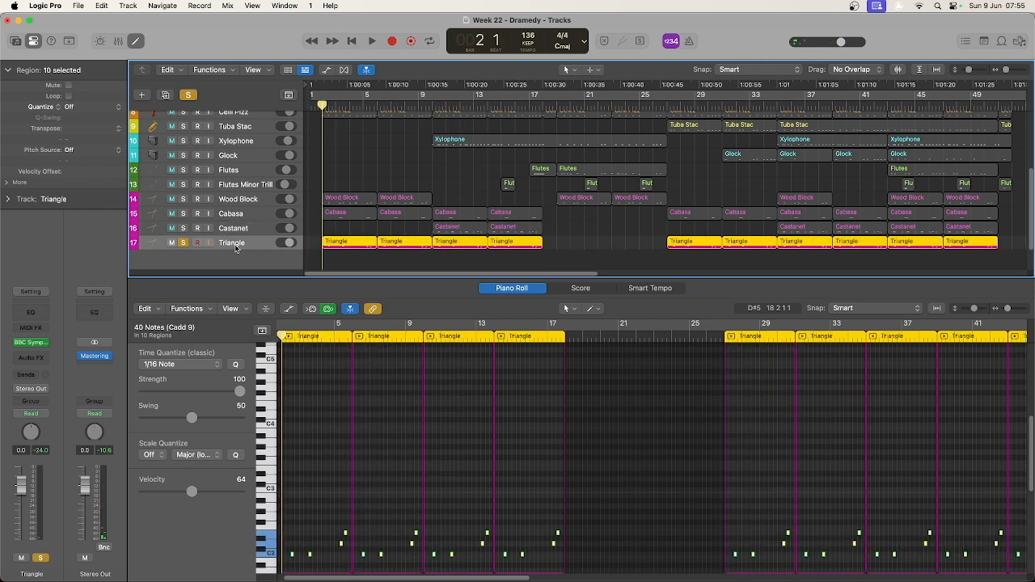
click(183, 242)
key(space)
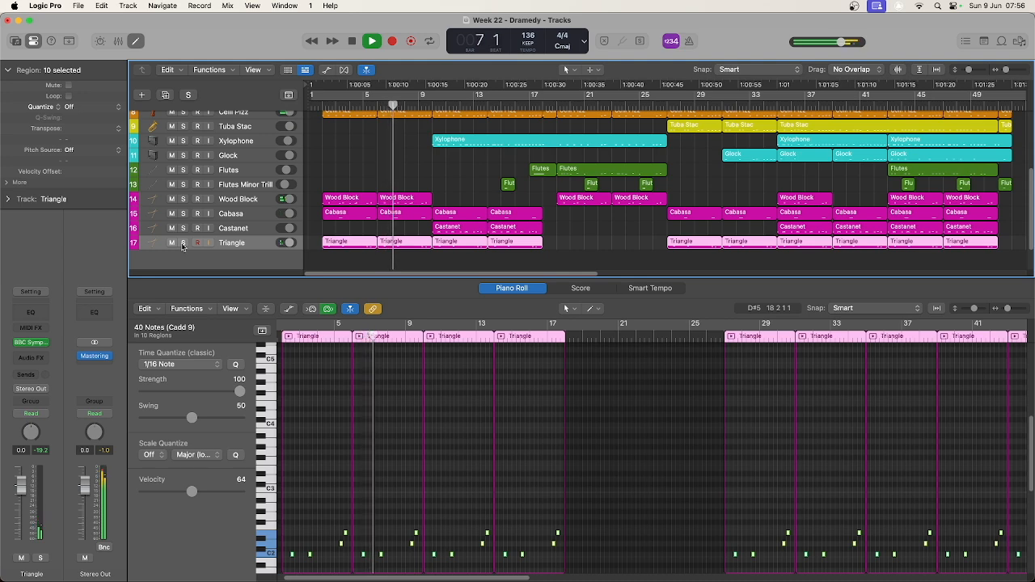
key(space)
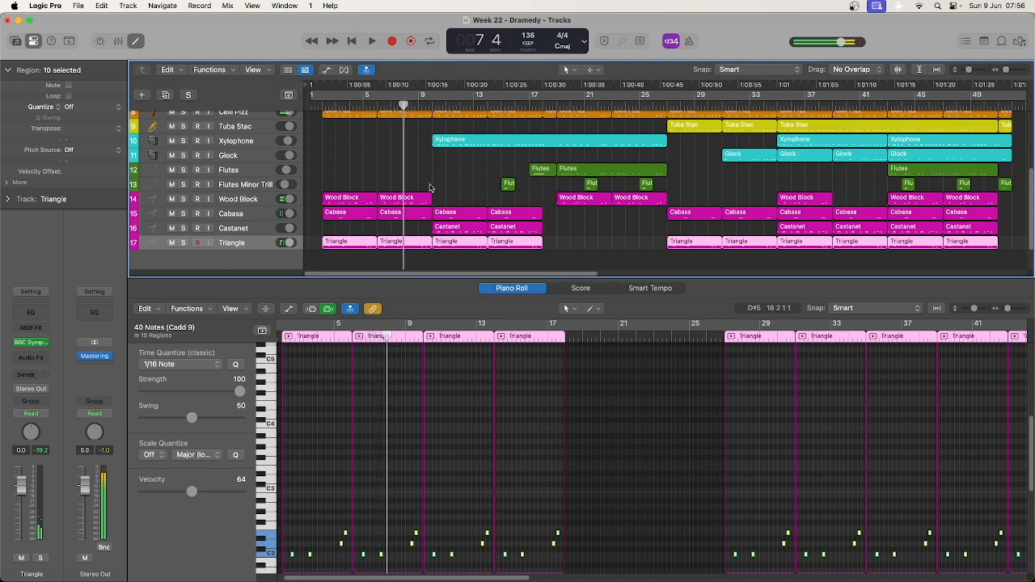
- Bring the upper tracks into view and open the mixer in place of the note editor, enlarged to show full channel strips
scroll(215, 245, up, 5)
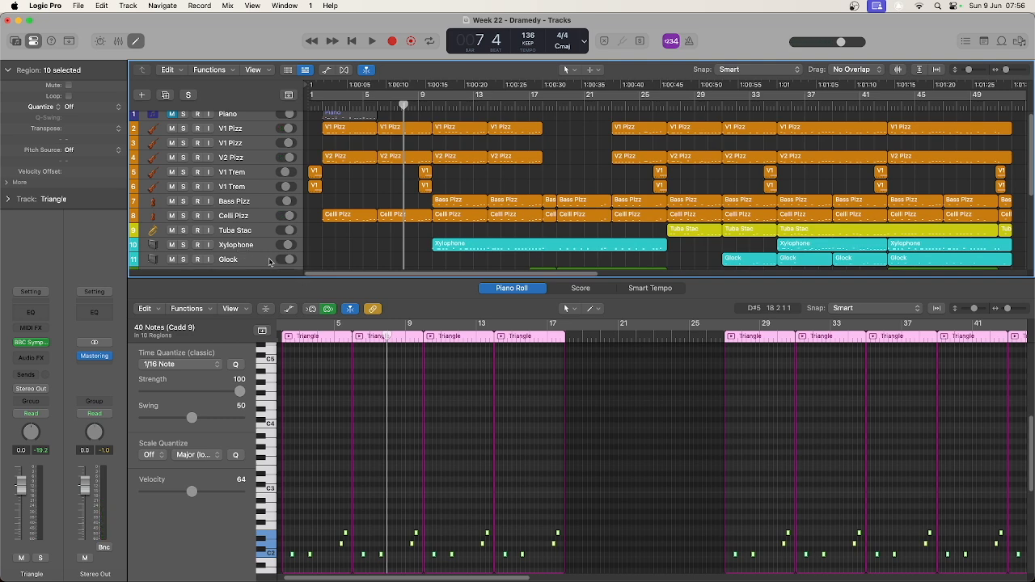
key(x)
drag(433, 389, 418, 185)
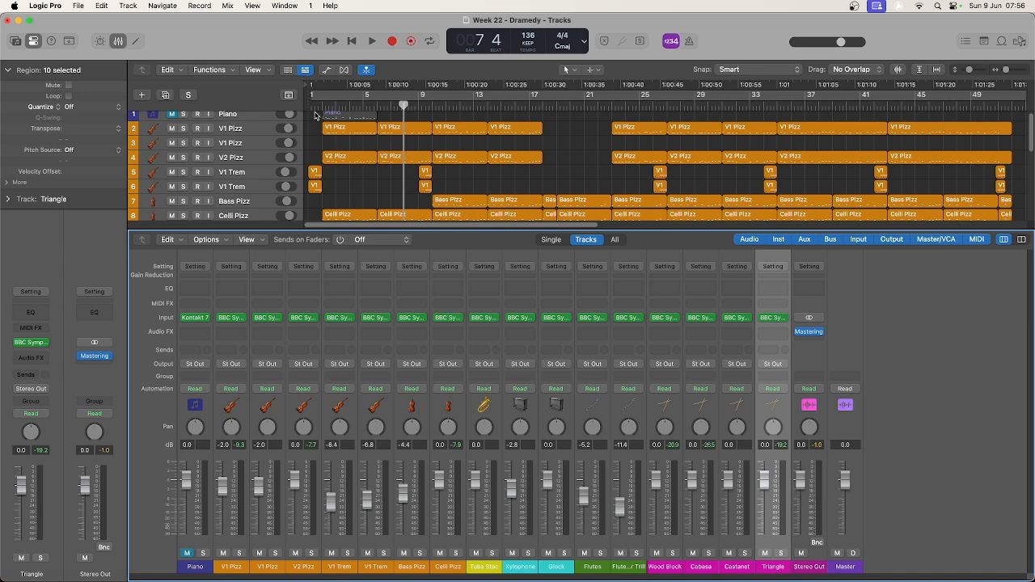
- Play the opening bar of the full arrangement with the mixer visible, stop, and shrink the mixer to reveal all 17 tracks
double_click(313, 106)
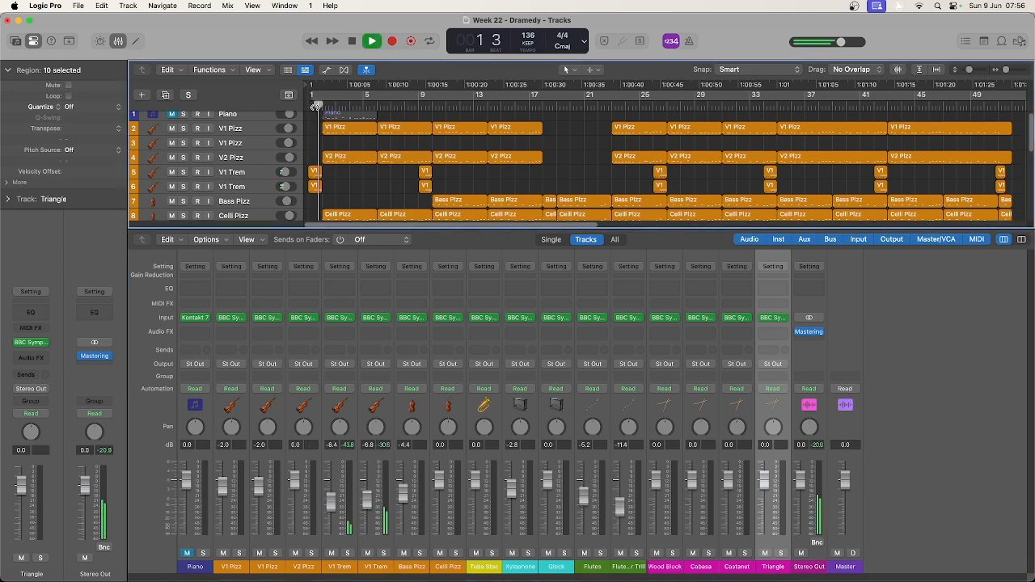
key(space)
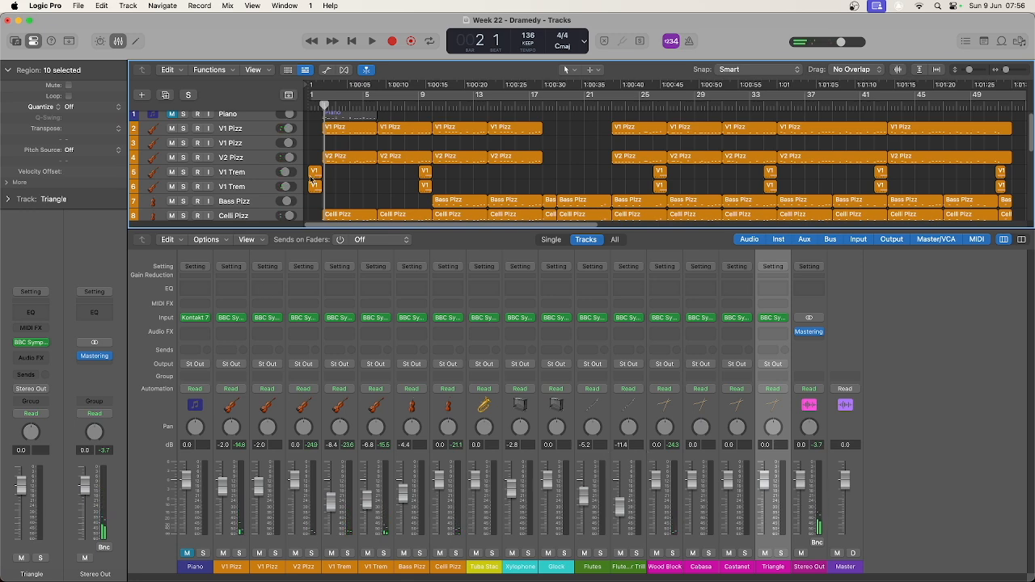
drag(294, 232, 316, 402)
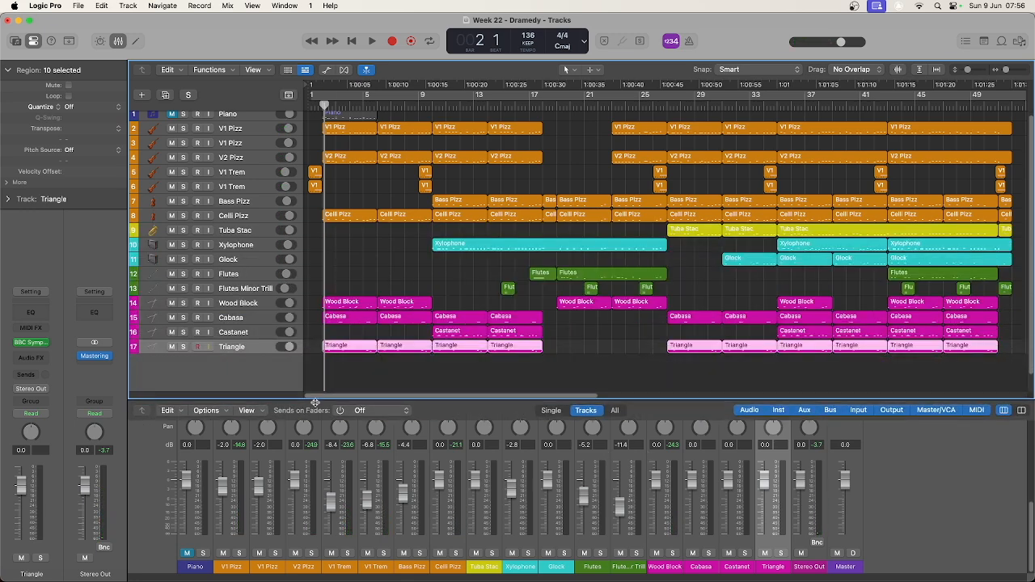